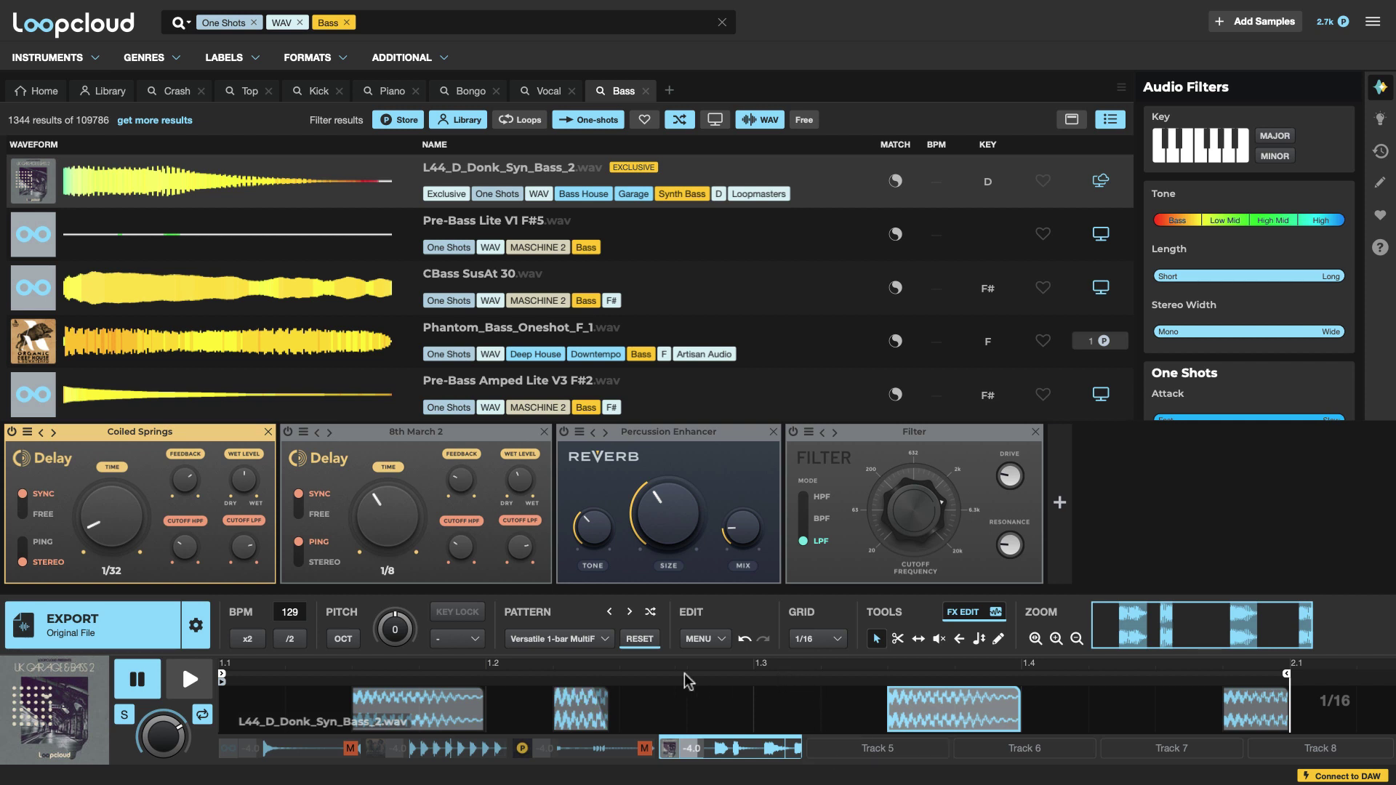
- Browse the Pattern presets under 12 Creative Effects > Risers and Fake Delays without choosing one
{"action": "left_click", "coordinate": [586, 645]}
{"action": "mouse_move", "coordinate": [600, 375]}
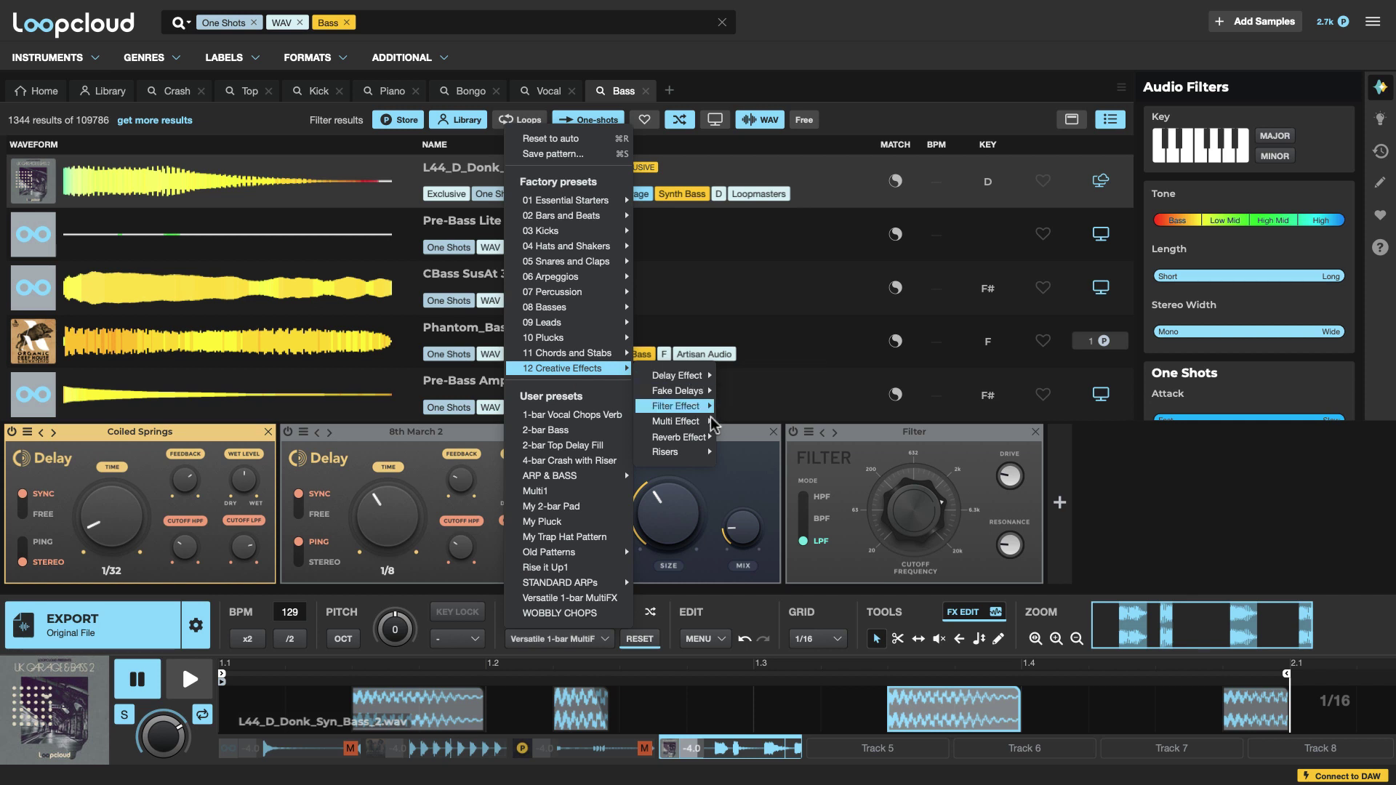
{"action": "mouse_move", "coordinate": [672, 459]}
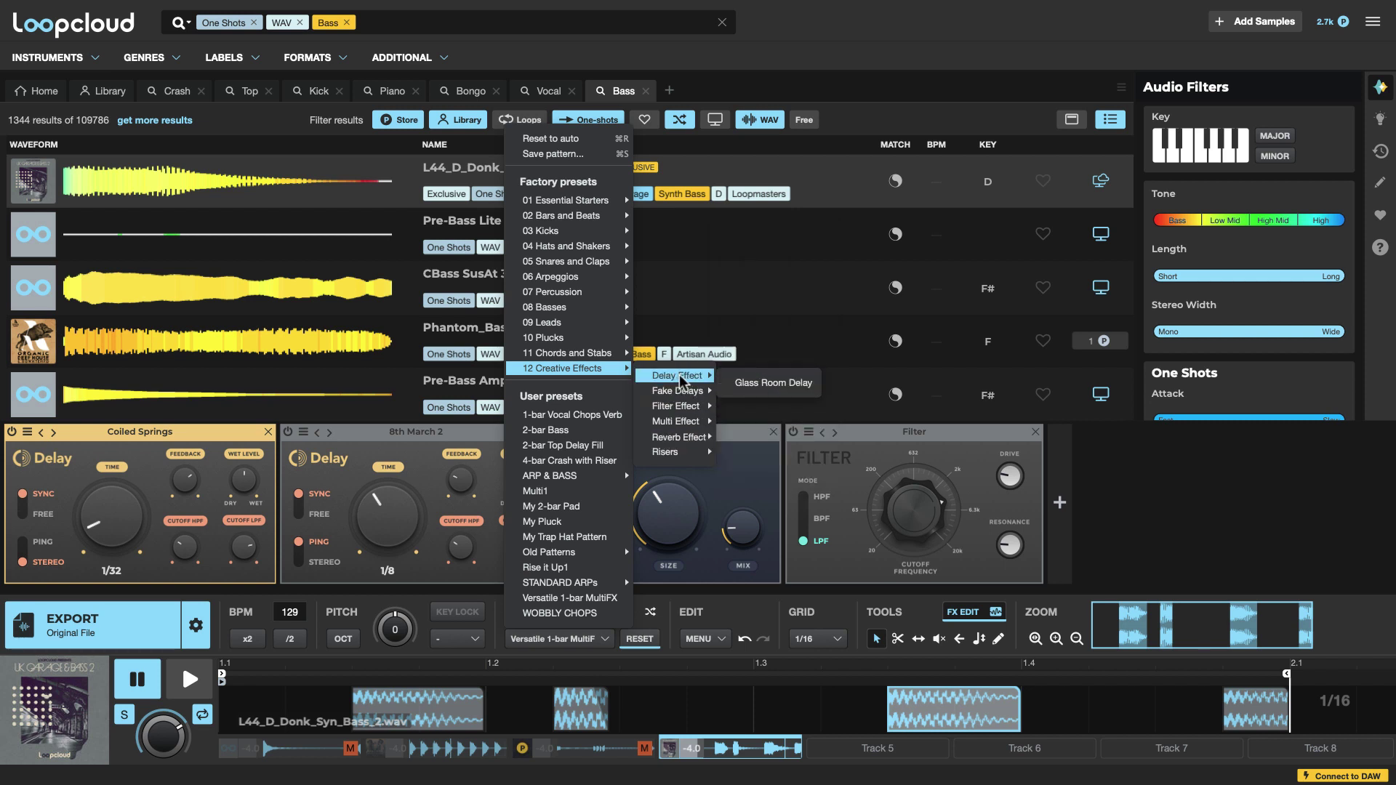
{"action": "mouse_move", "coordinate": [677, 393]}
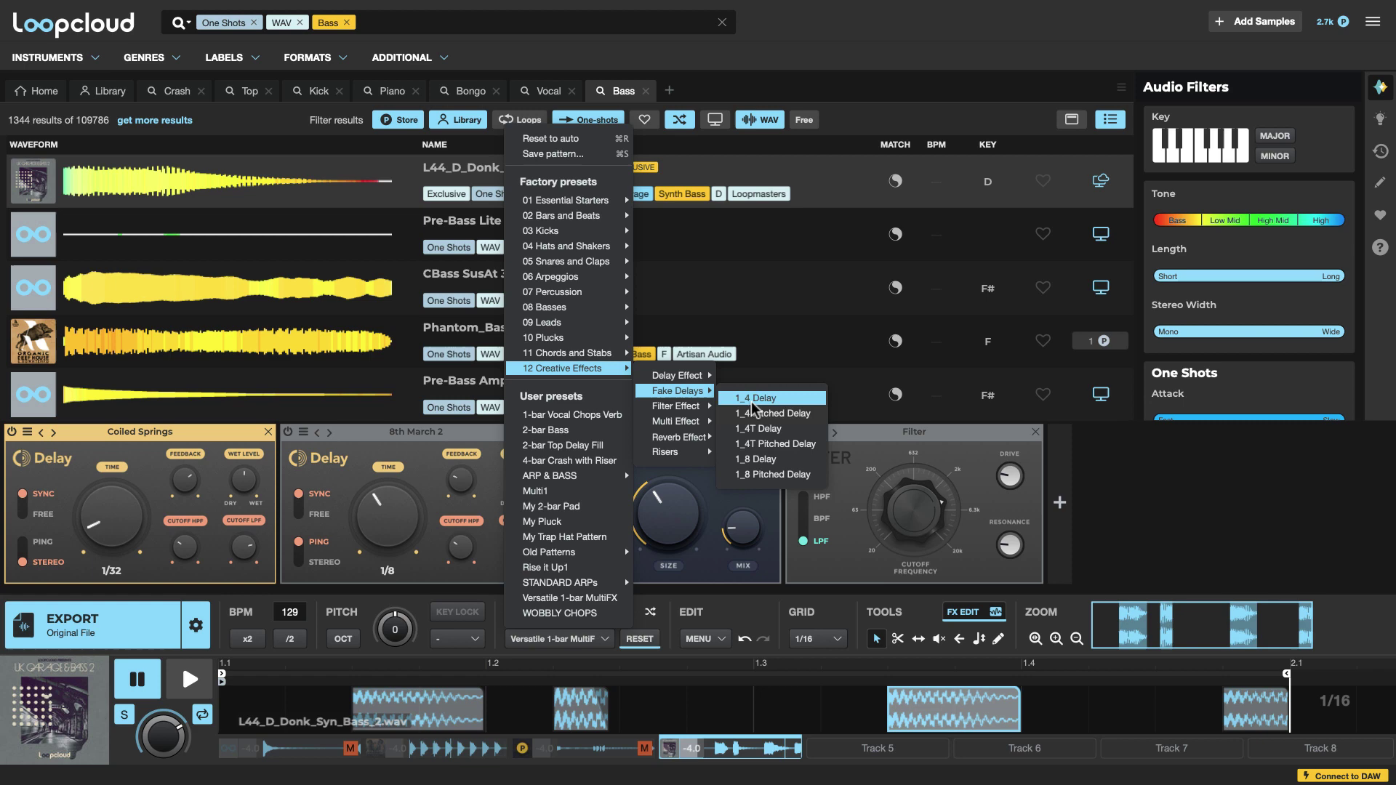
- On Track 5, search a new tab for Clap one-shots and load US_CLAP_07_Dm
{"action": "left_click", "coordinate": [866, 749]}
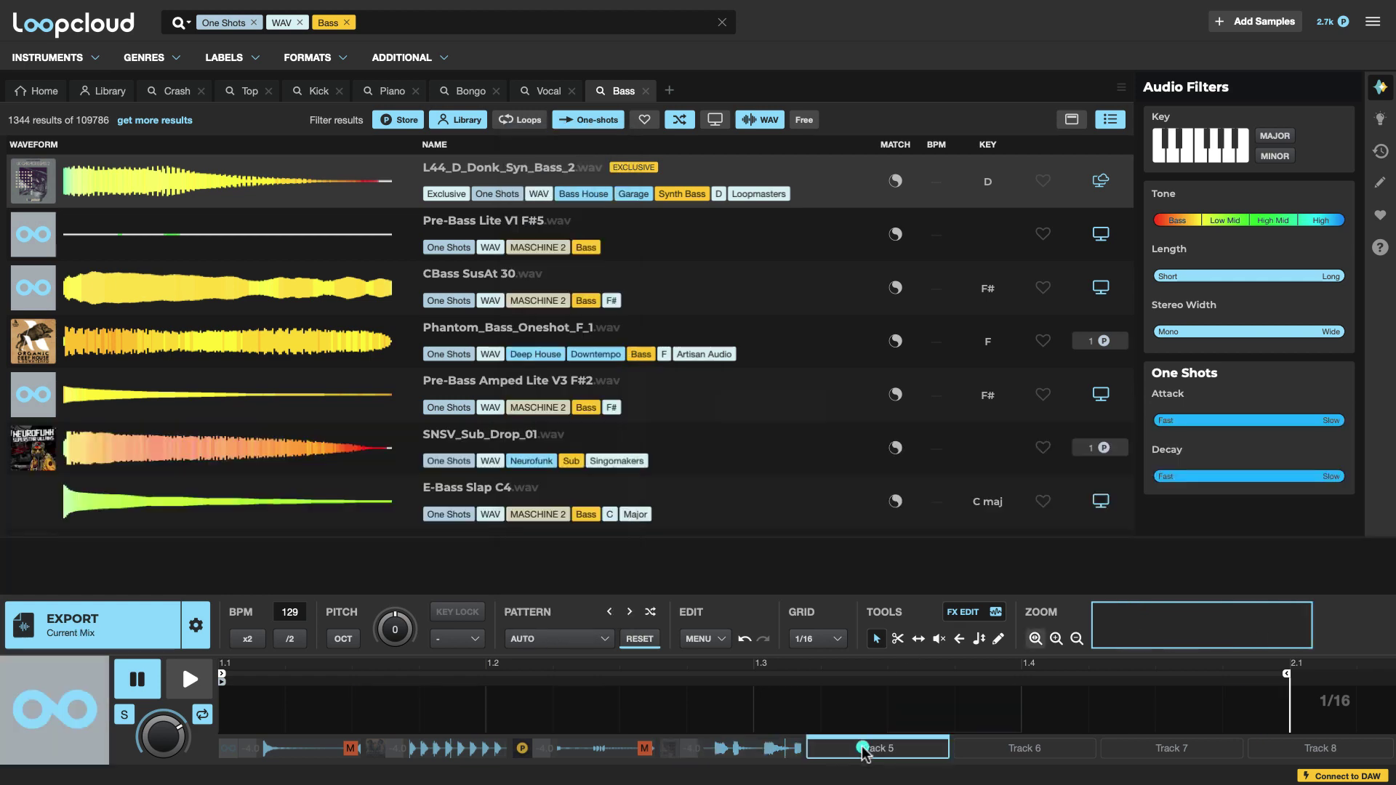
{"action": "left_click", "coordinate": [673, 90]}
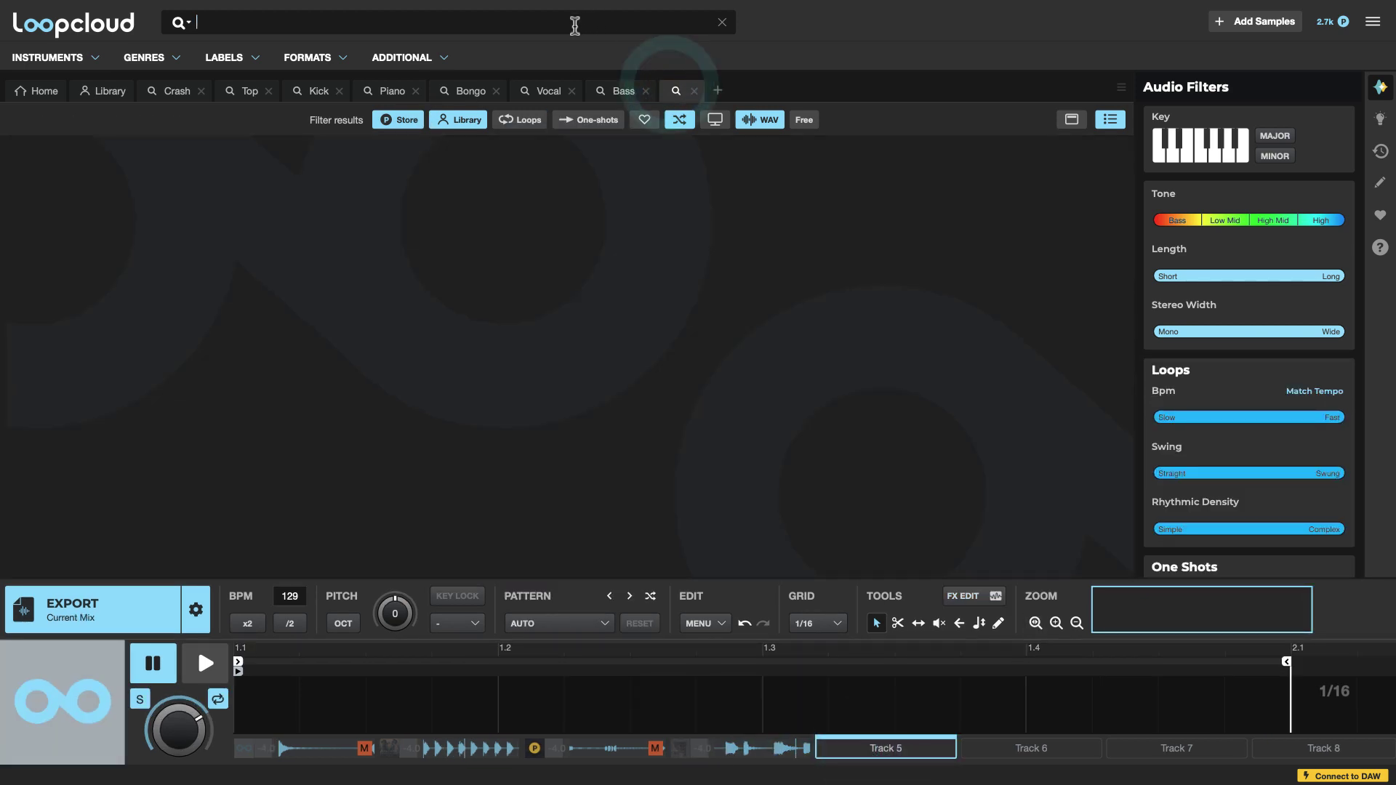
{"action": "left_click", "coordinate": [574, 26]}
{"action": "type", "text": "clap"}
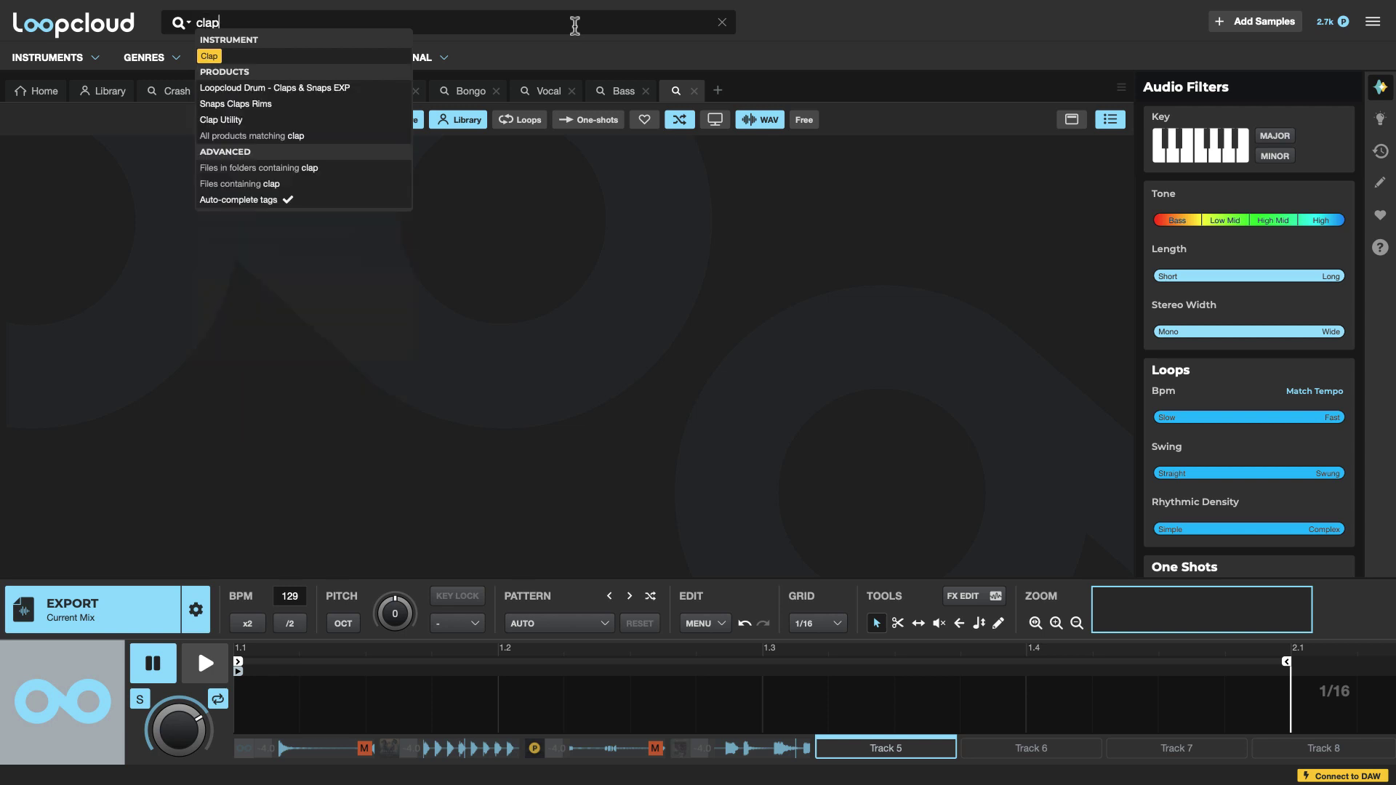
{"action": "left_click", "coordinate": [210, 56]}
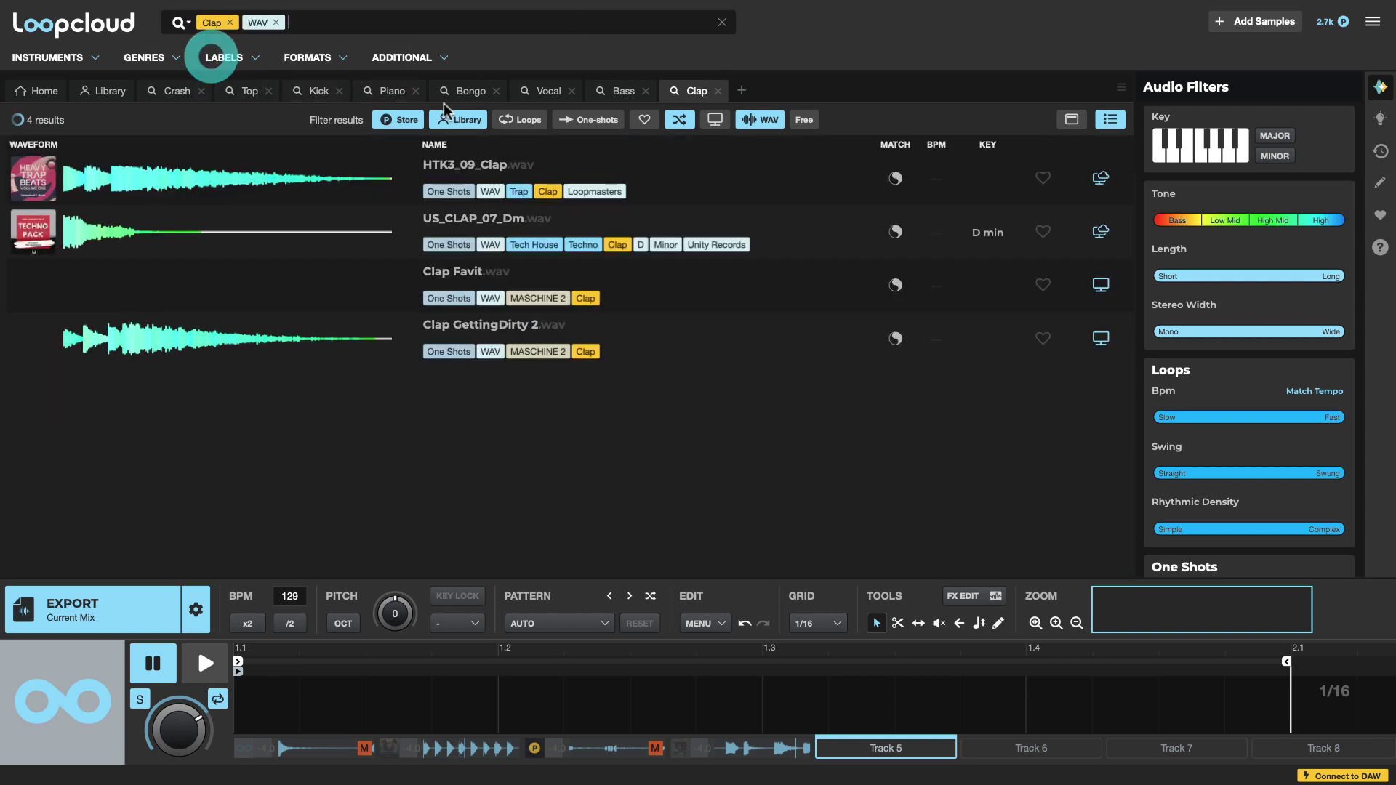
{"action": "left_click", "coordinate": [589, 119]}
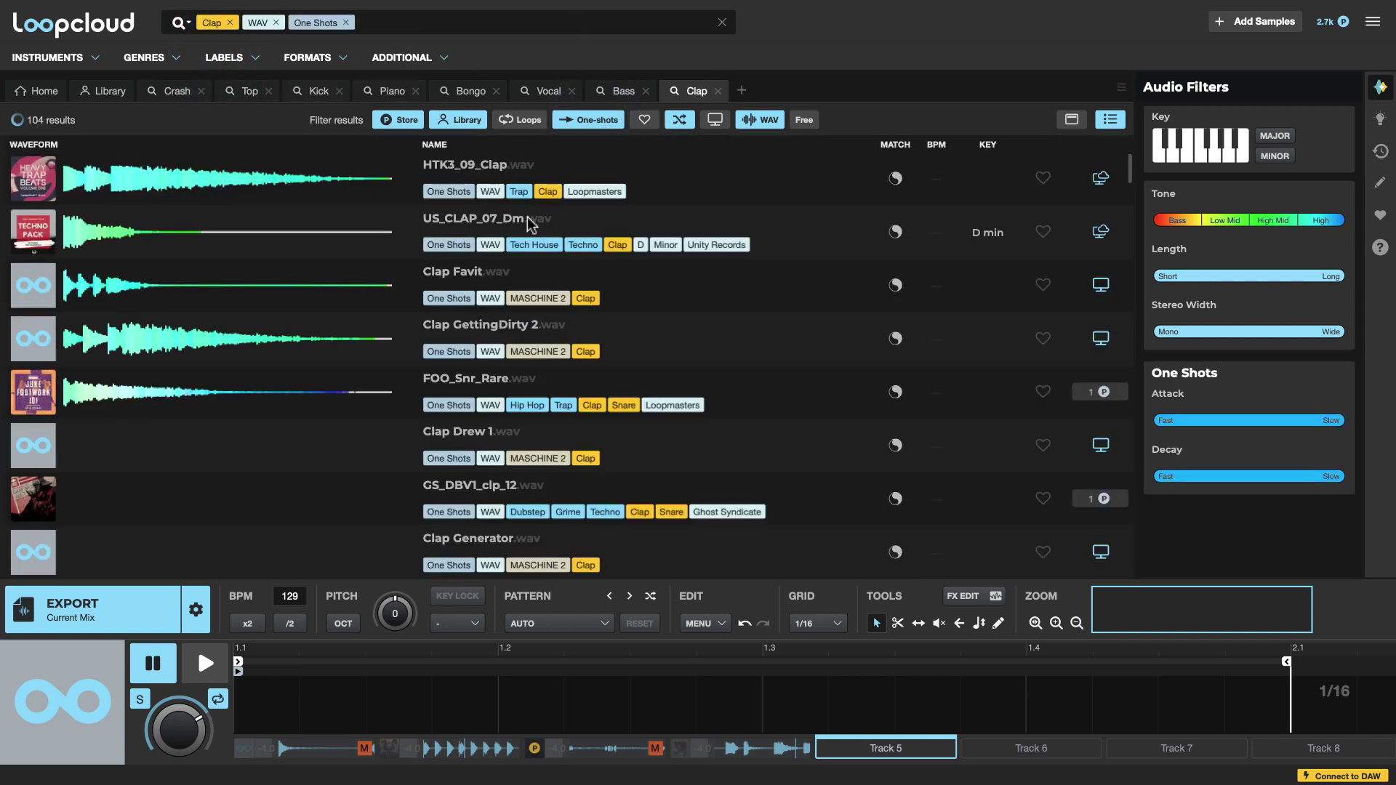
{"action": "left_click", "coordinate": [448, 228]}
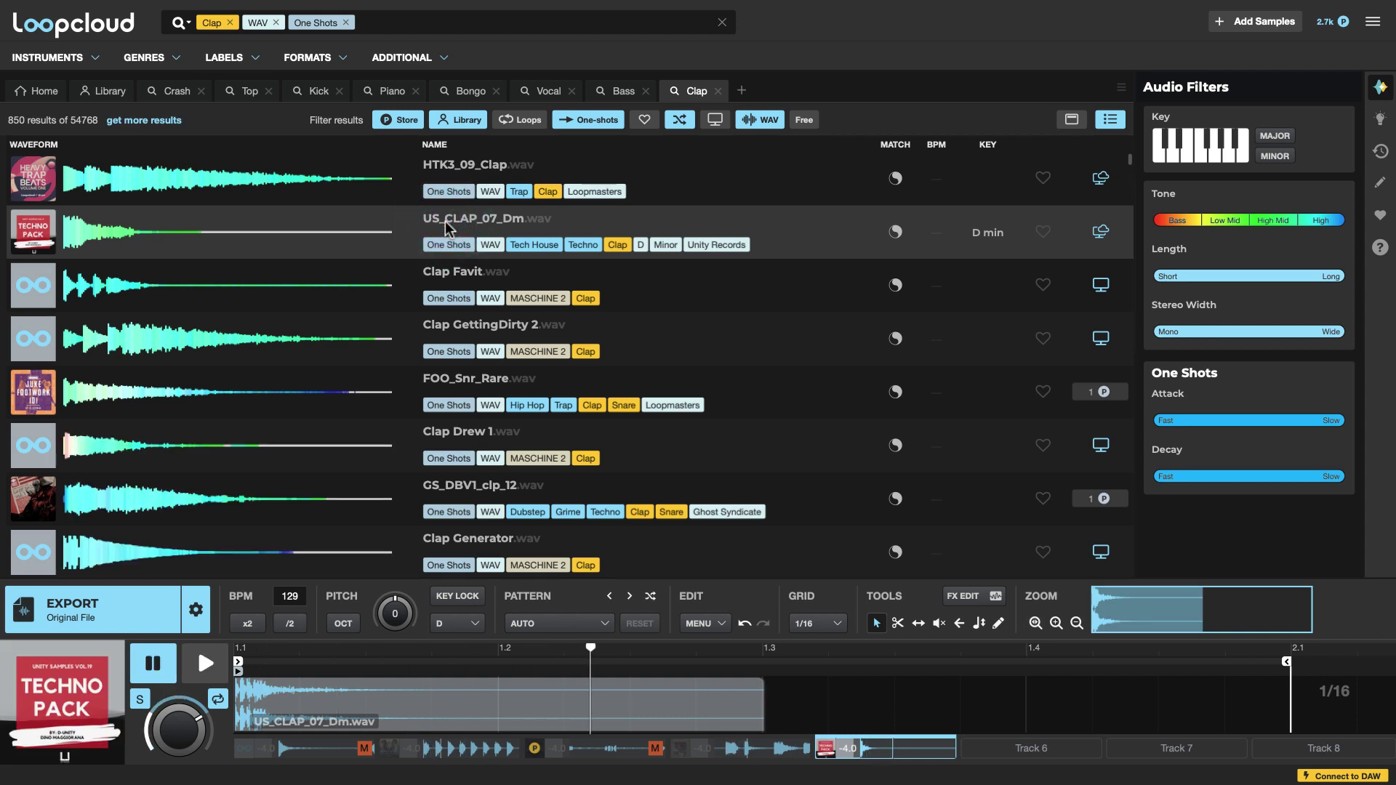
- Apply the 1_4 Delay fake-delay pattern, then step through to 1_4T Pitched Delay
{"action": "left_click", "coordinate": [557, 626]}
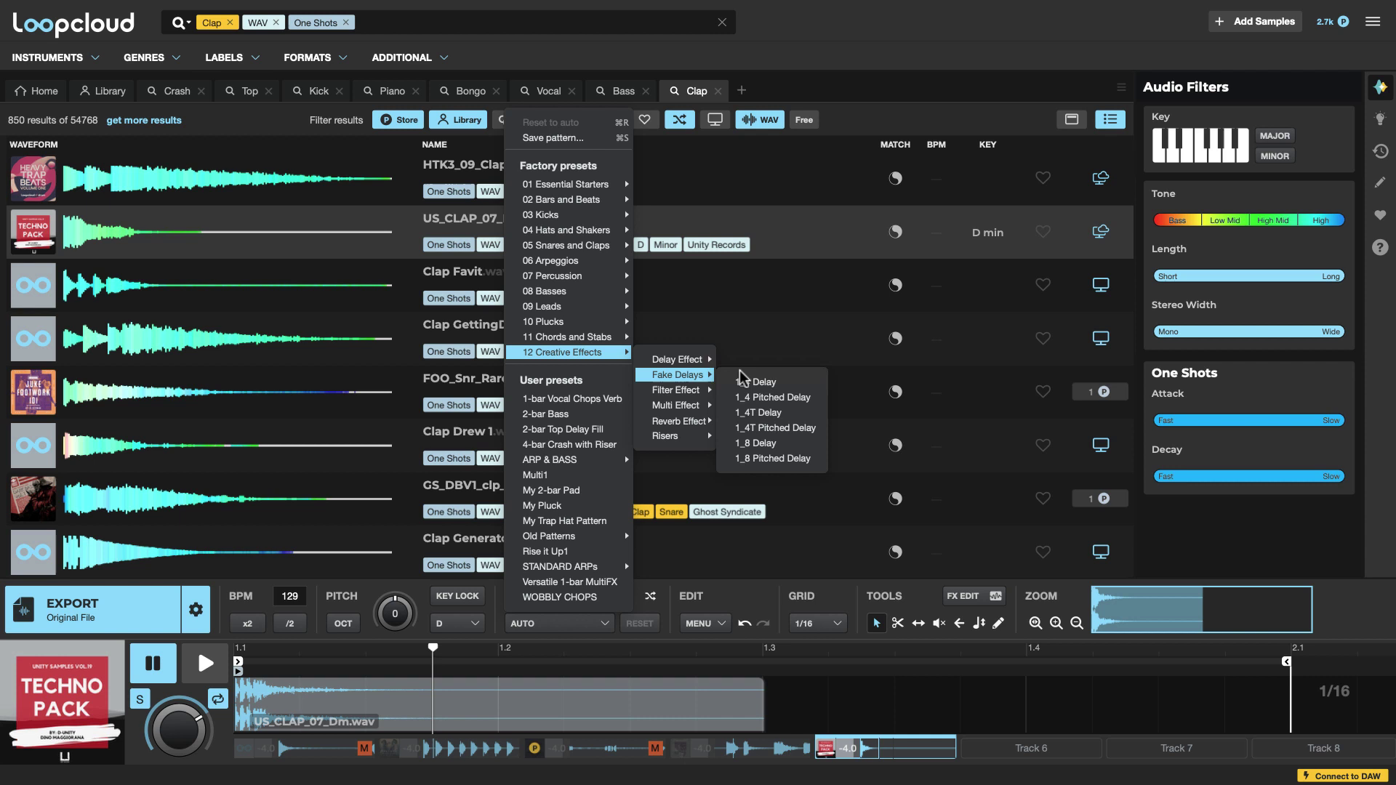
{"action": "left_click", "coordinate": [742, 378]}
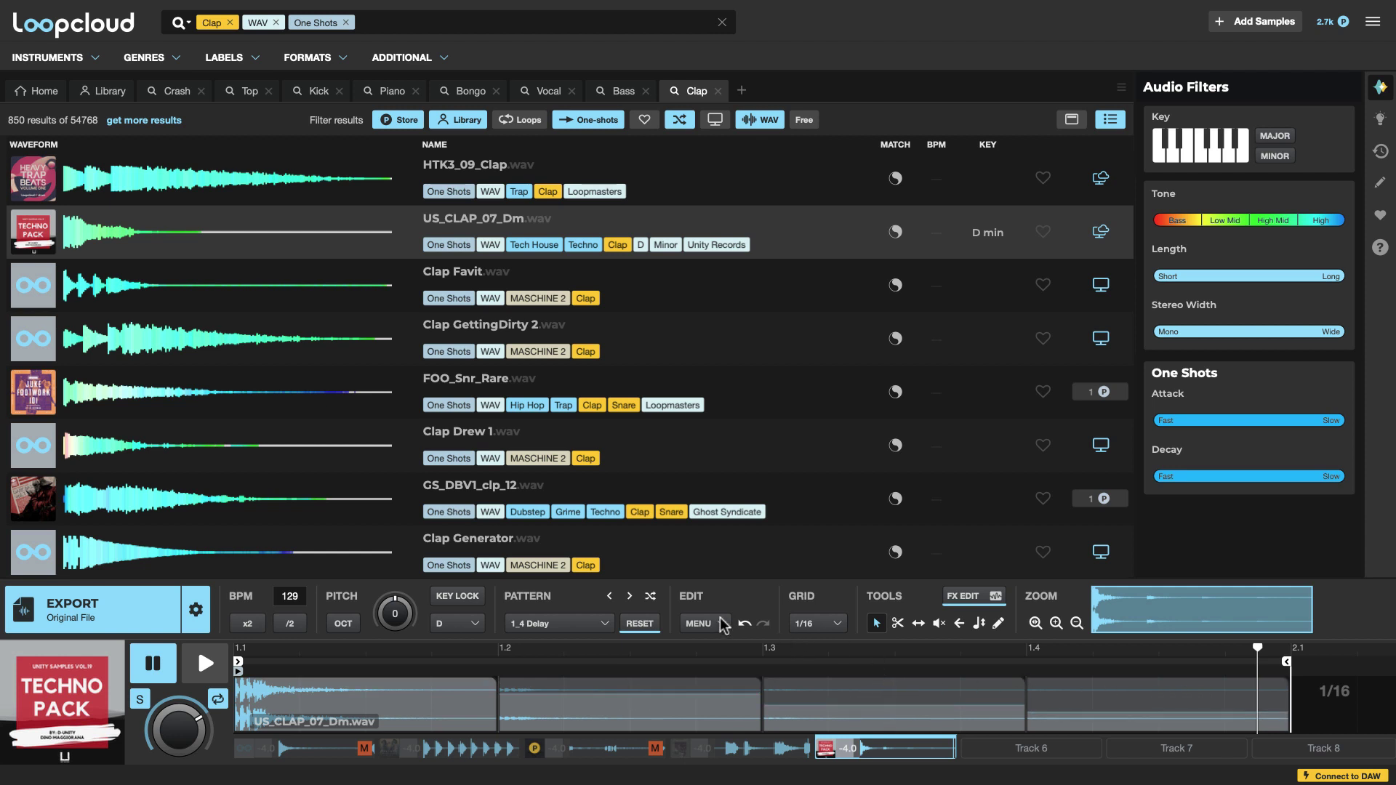
{"action": "left_click", "coordinate": [627, 597]}
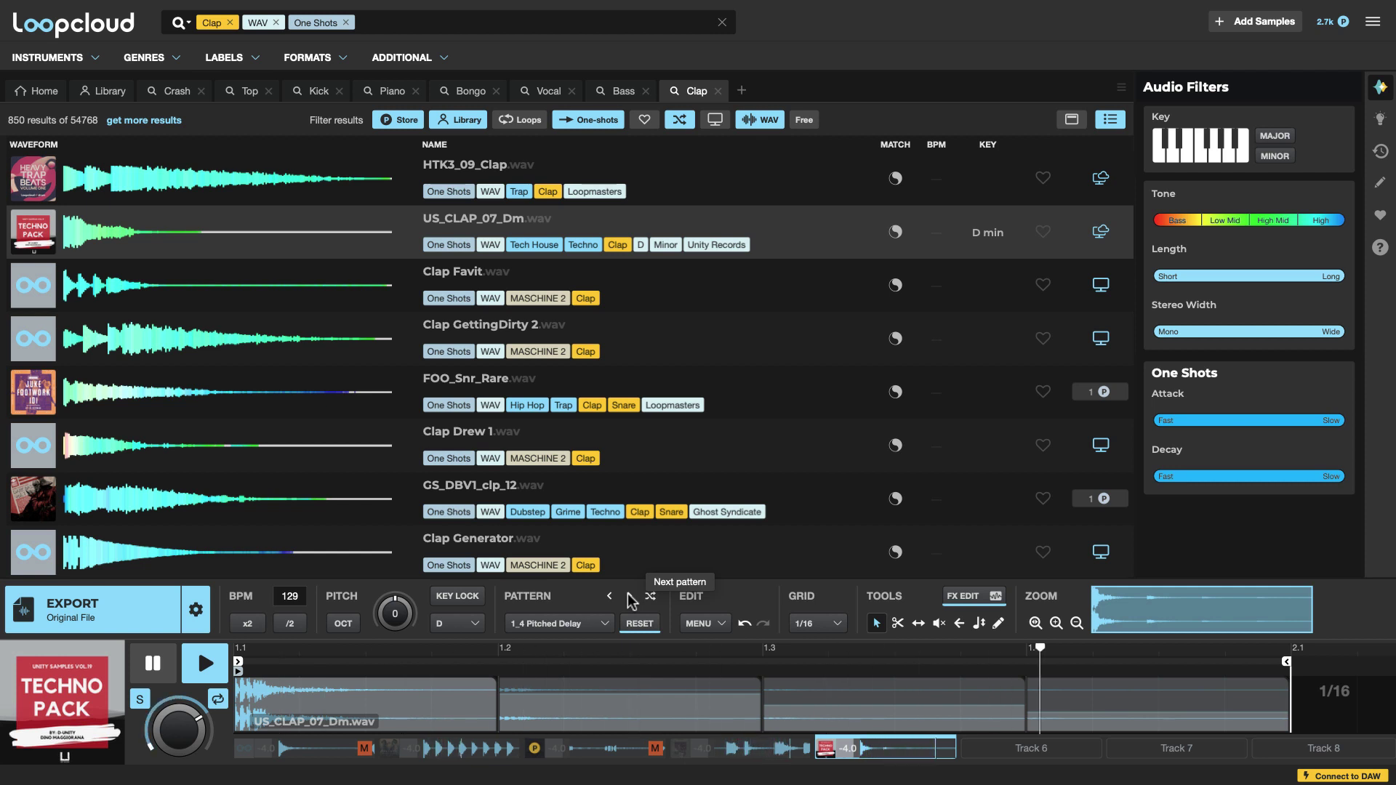
{"action": "left_click", "coordinate": [628, 598]}
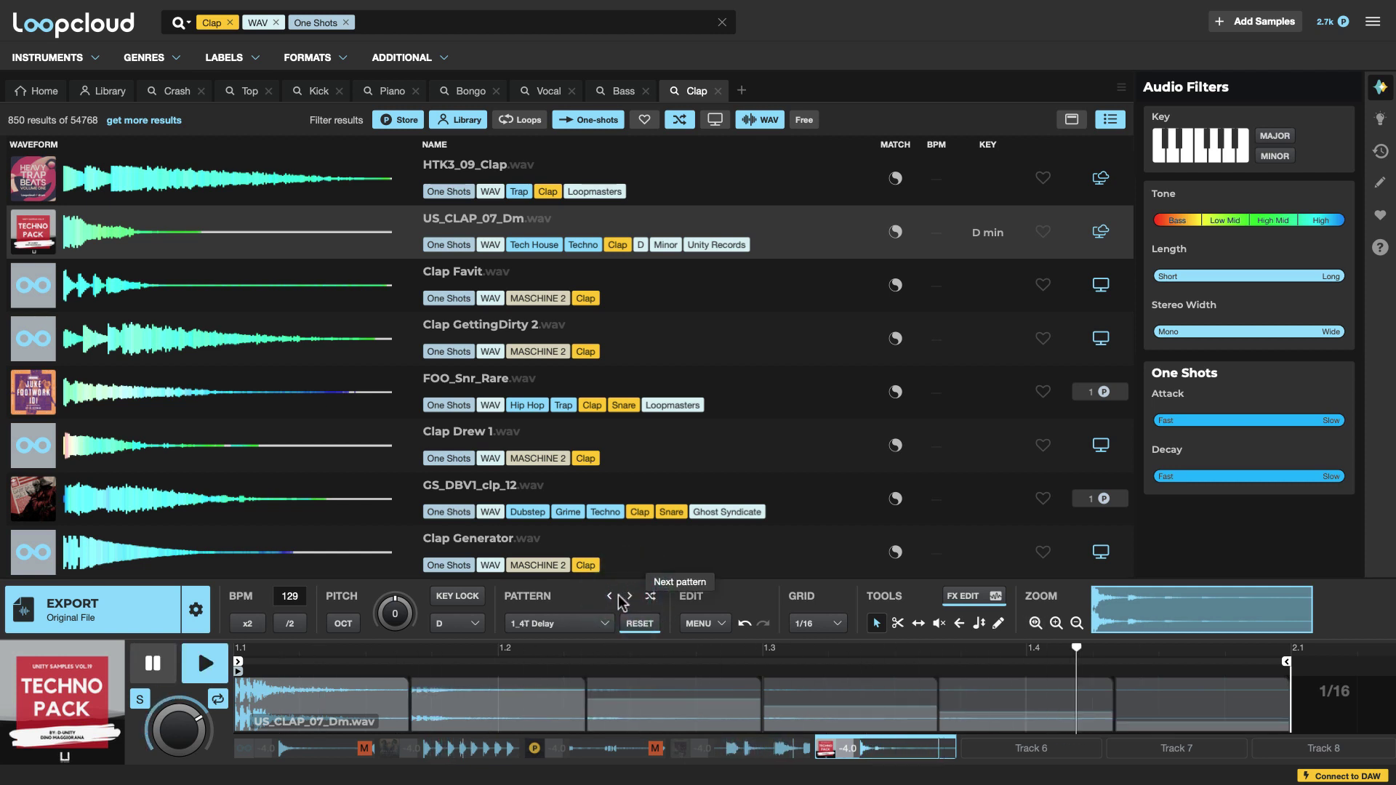
{"action": "left_click", "coordinate": [629, 599]}
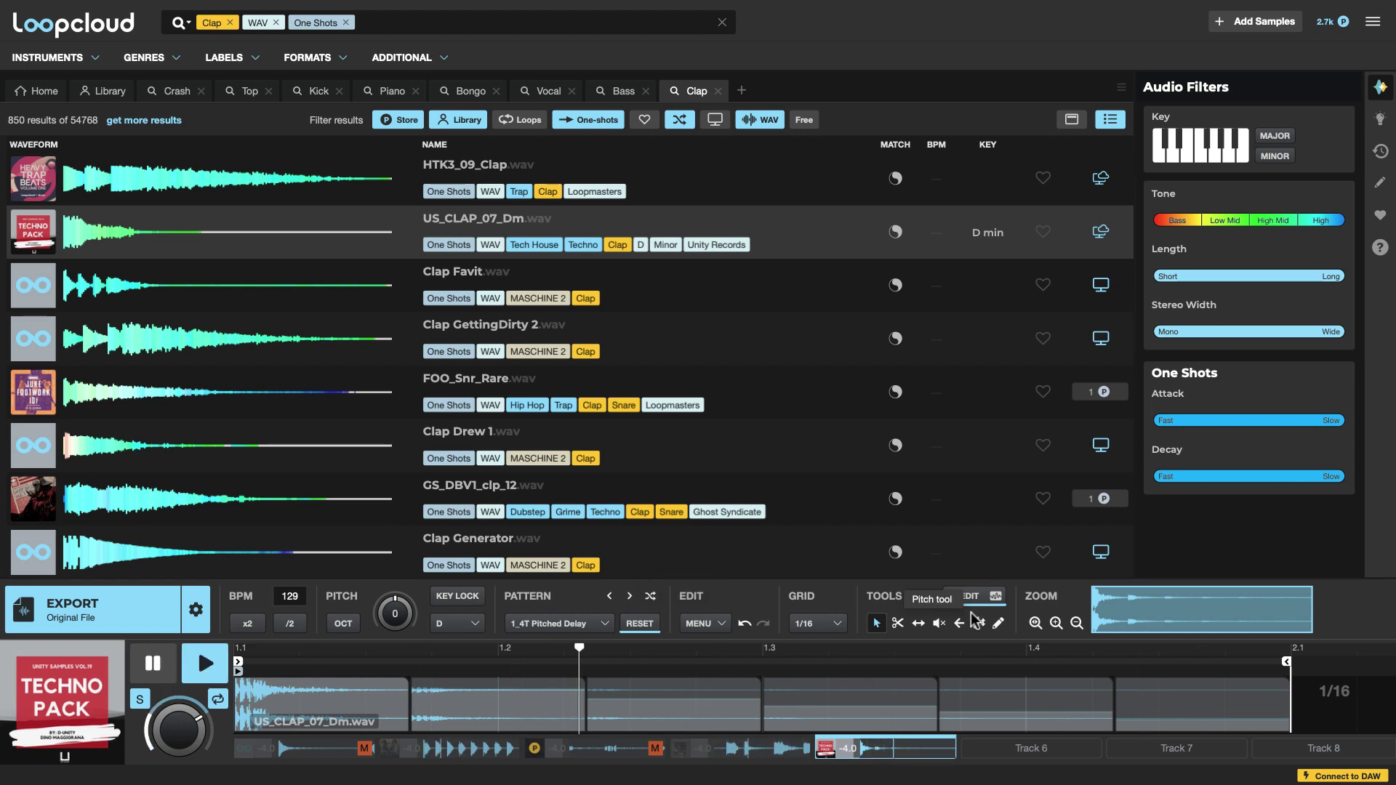
- Enlarge the slice timeline and drop slice 4's pitch from -1.92 to -1.98, then audition it
{"action": "key", "text": "space"}
{"action": "left_click_drag", "start_coordinate": [827, 577], "coordinate": [827, 443]}
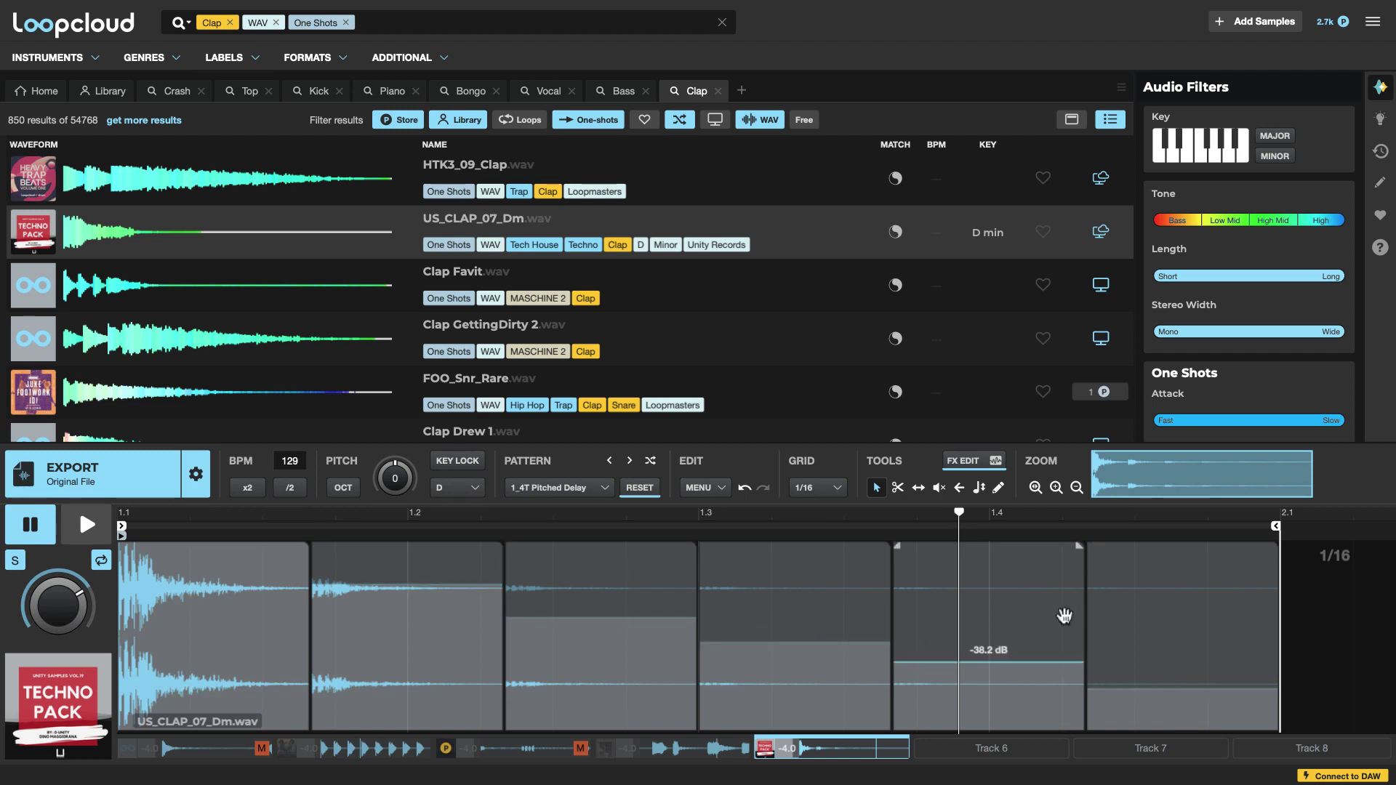
{"action": "left_click", "coordinate": [980, 488]}
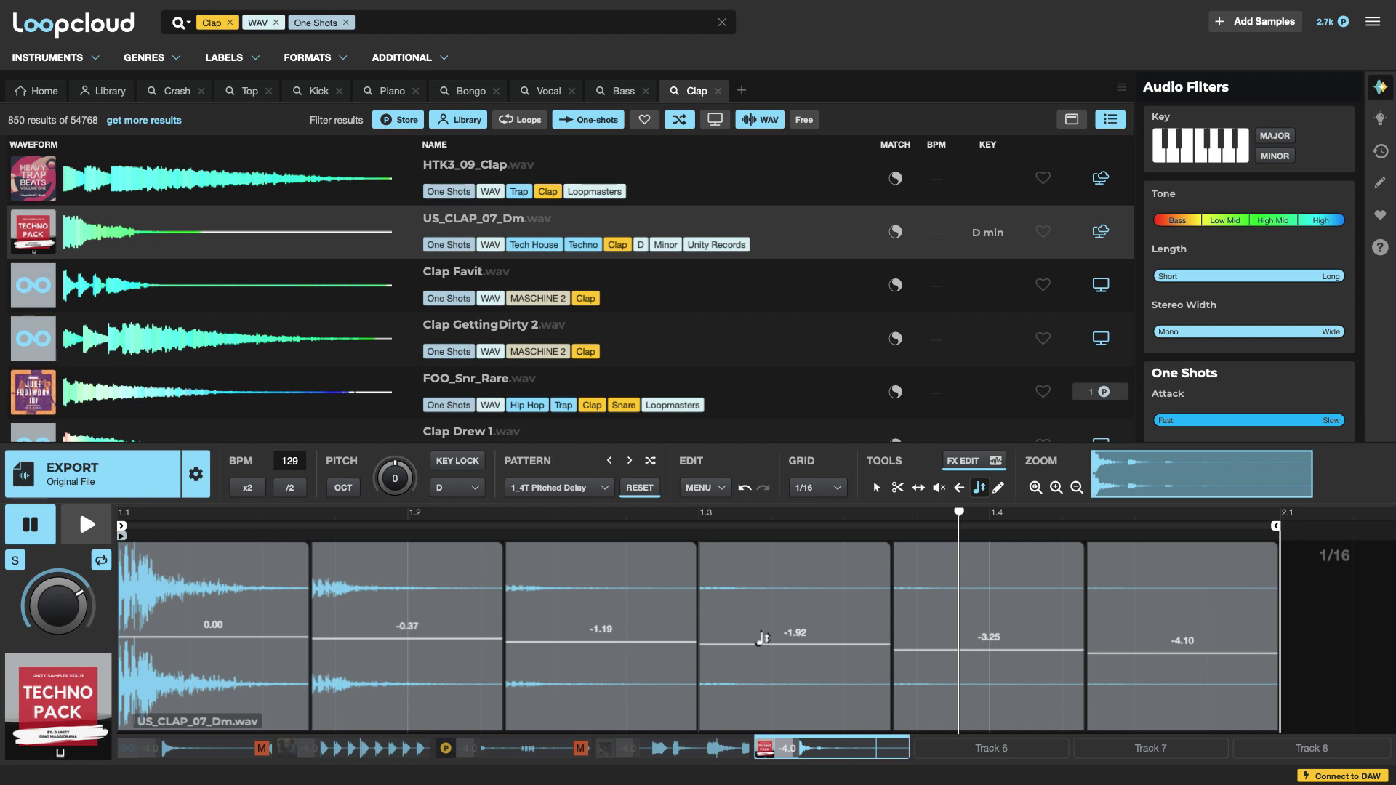
{"action": "left_click_drag", "start_coordinate": [762, 639], "coordinate": [761, 640]}
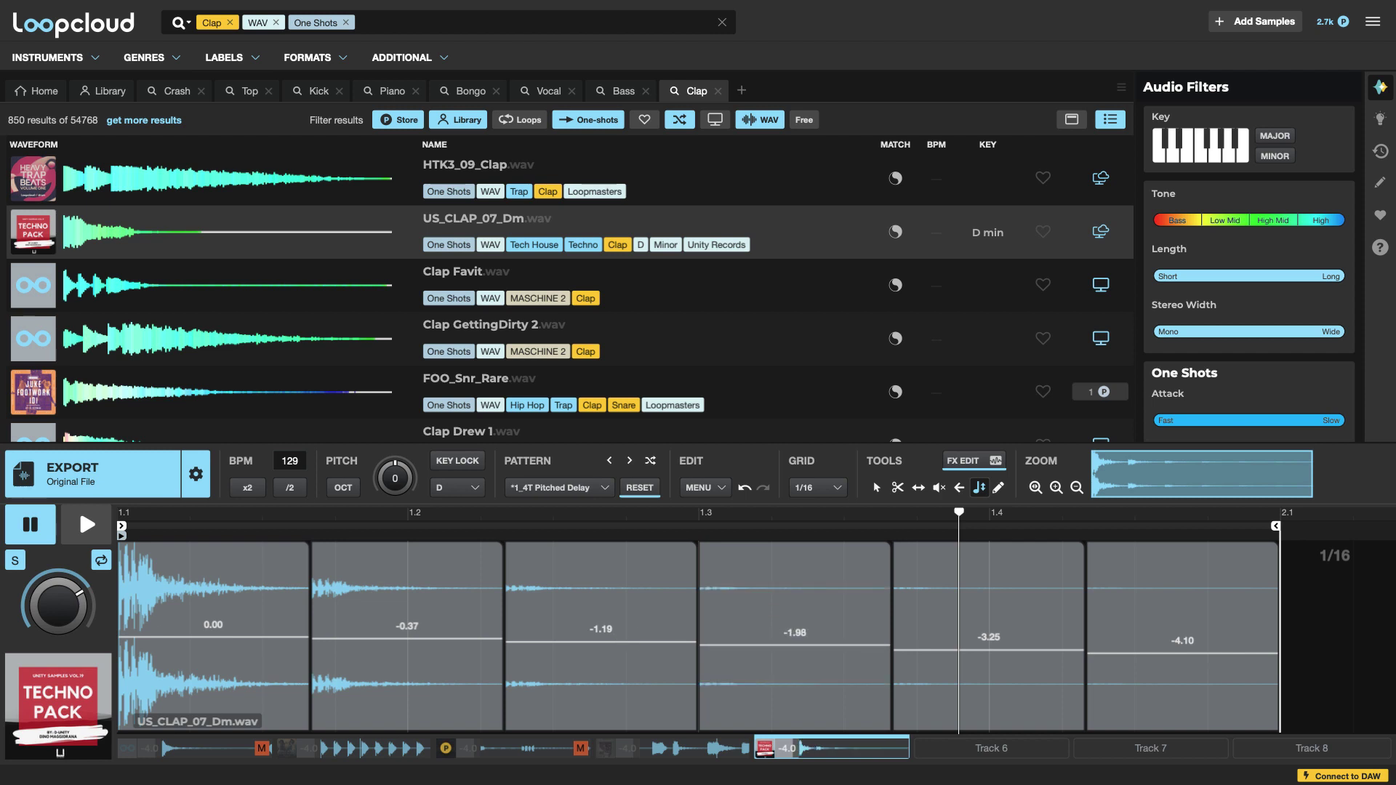
{"action": "left_click", "coordinate": [760, 639]}
{"action": "key", "text": "space"}
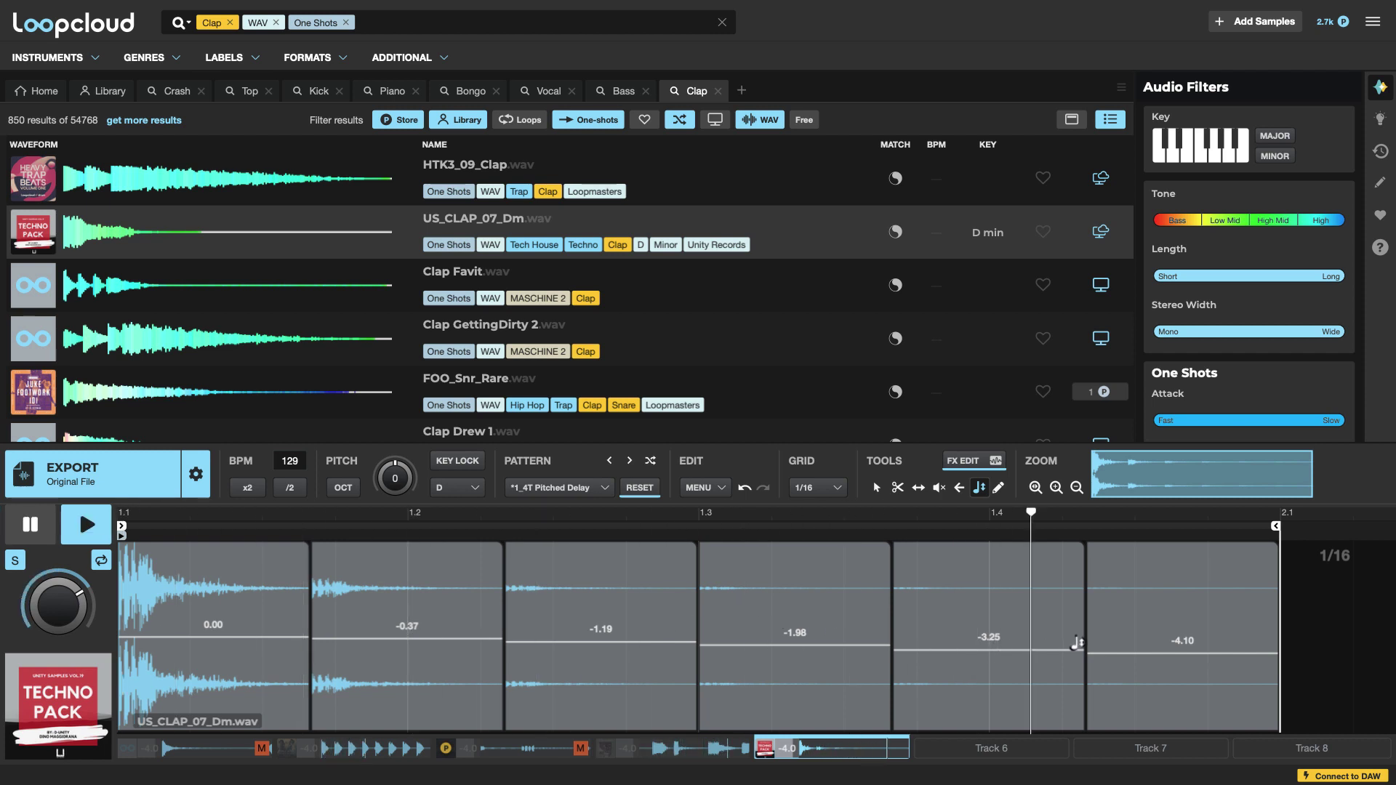
{"action": "key", "text": "space"}
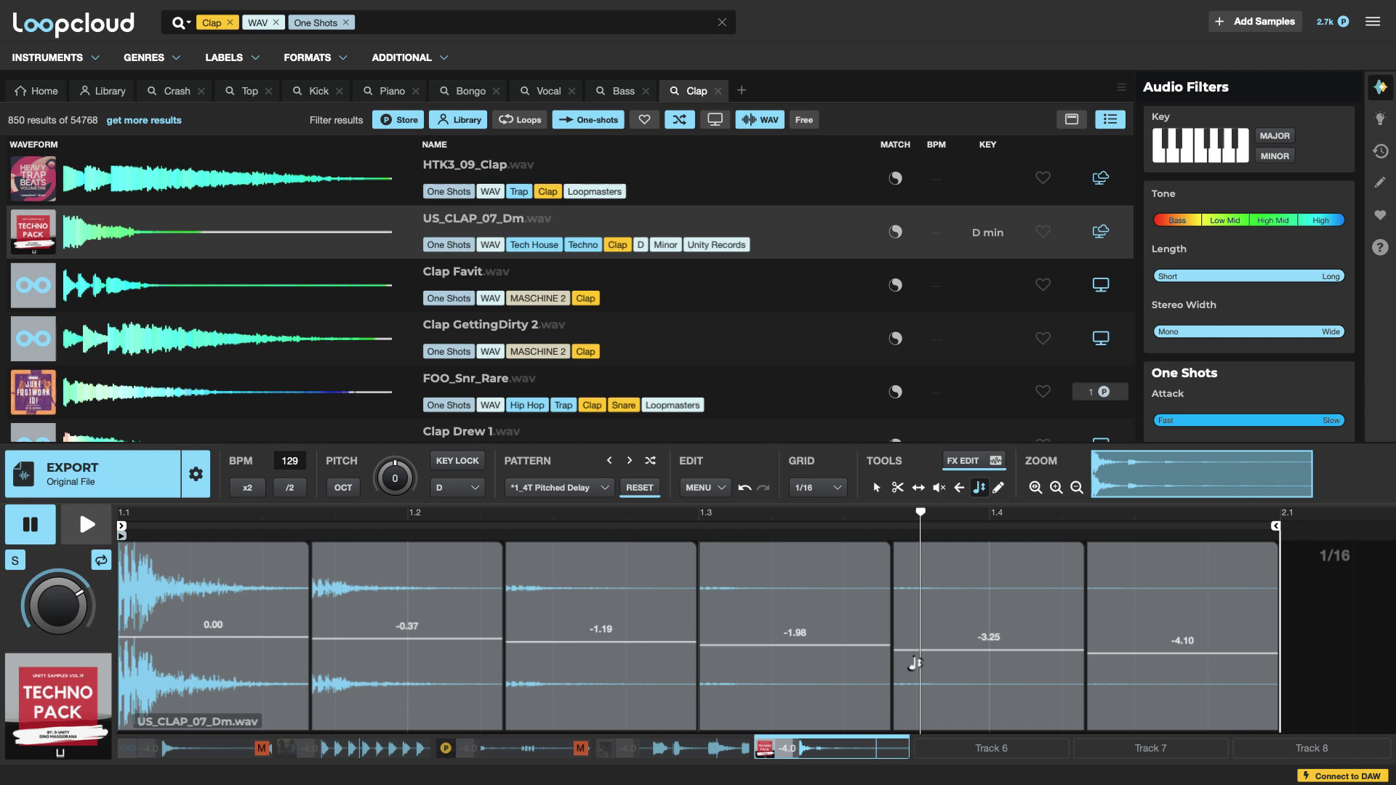
- Try the Hi Fives riser pattern, step to In2Infinity, and audition it with the Select tool
{"action": "left_click", "coordinate": [538, 486]}
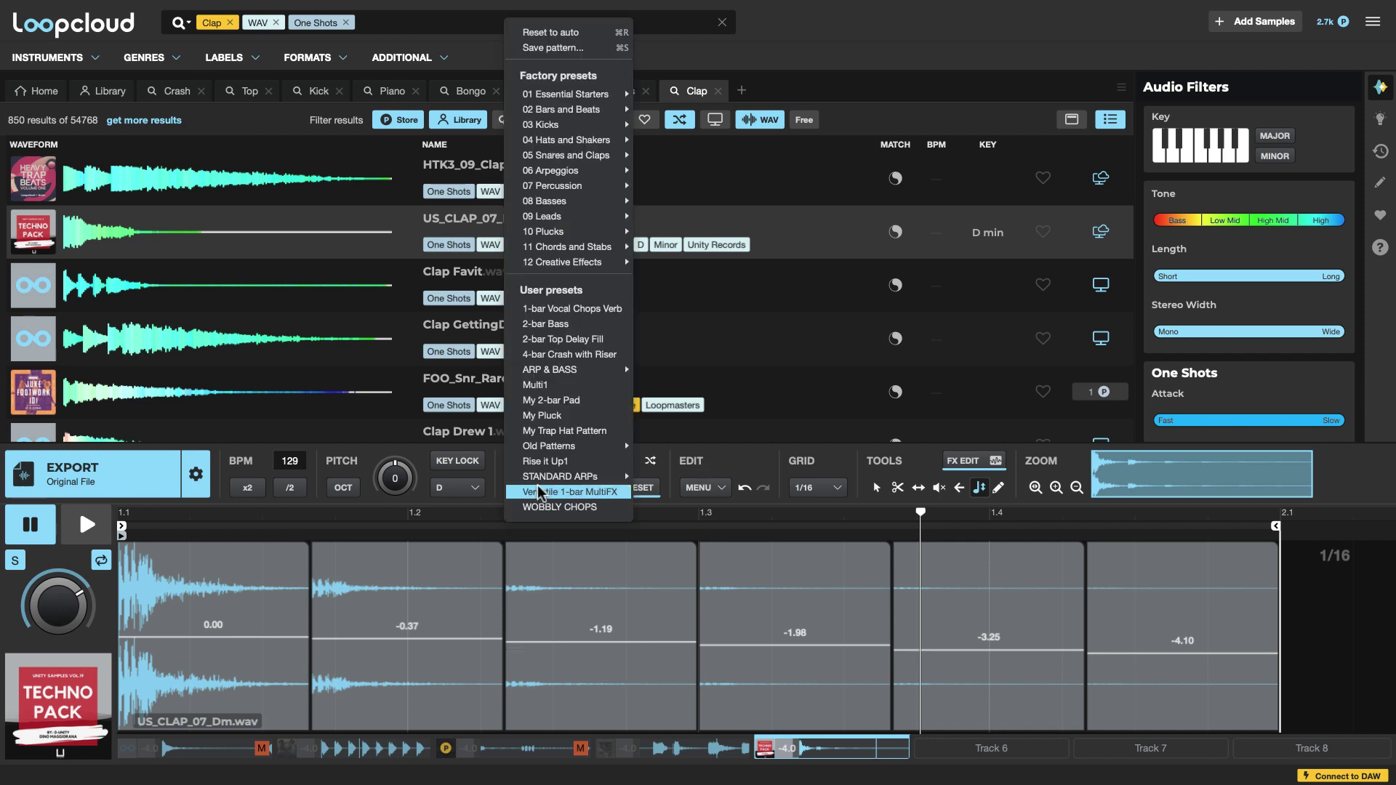
{"action": "mouse_move", "coordinate": [579, 266]}
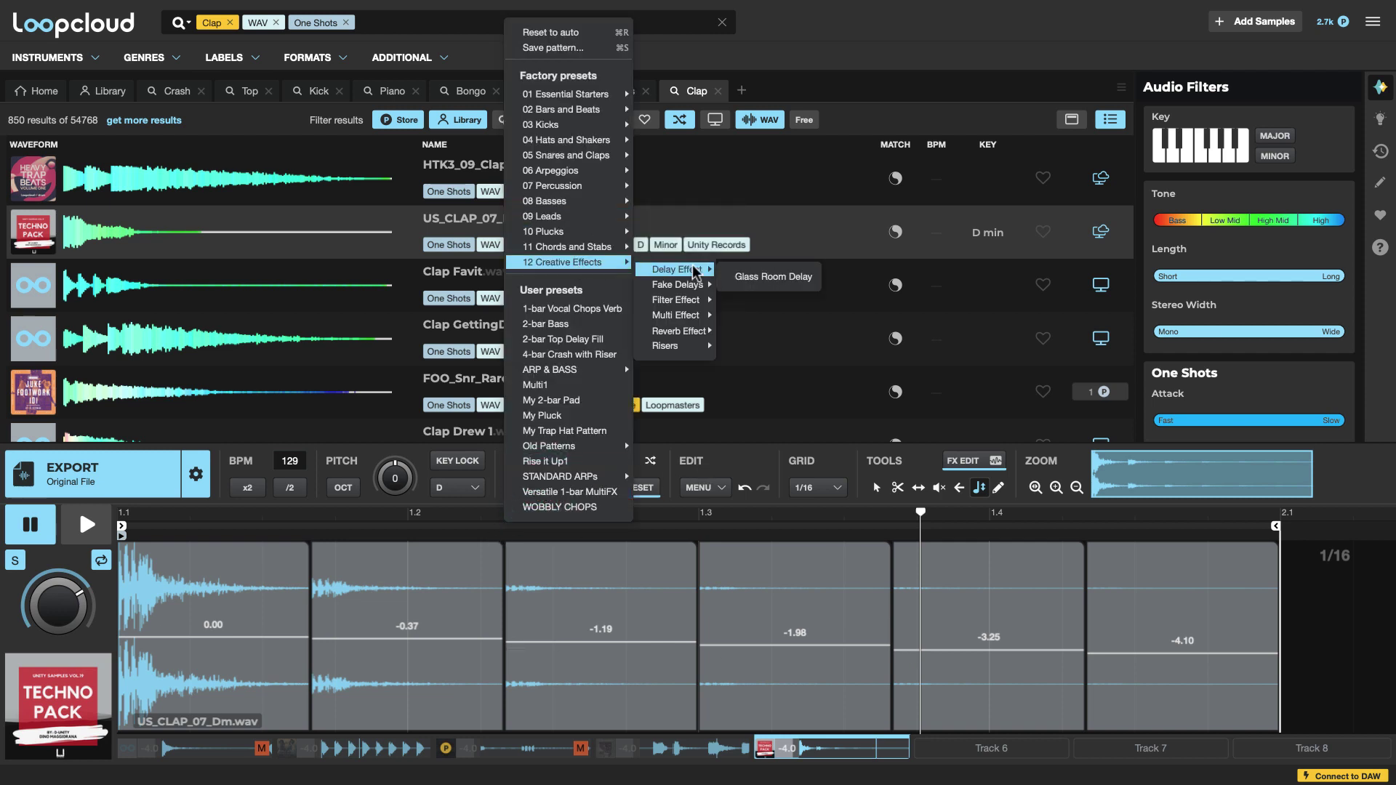
{"action": "mouse_move", "coordinate": [669, 352]}
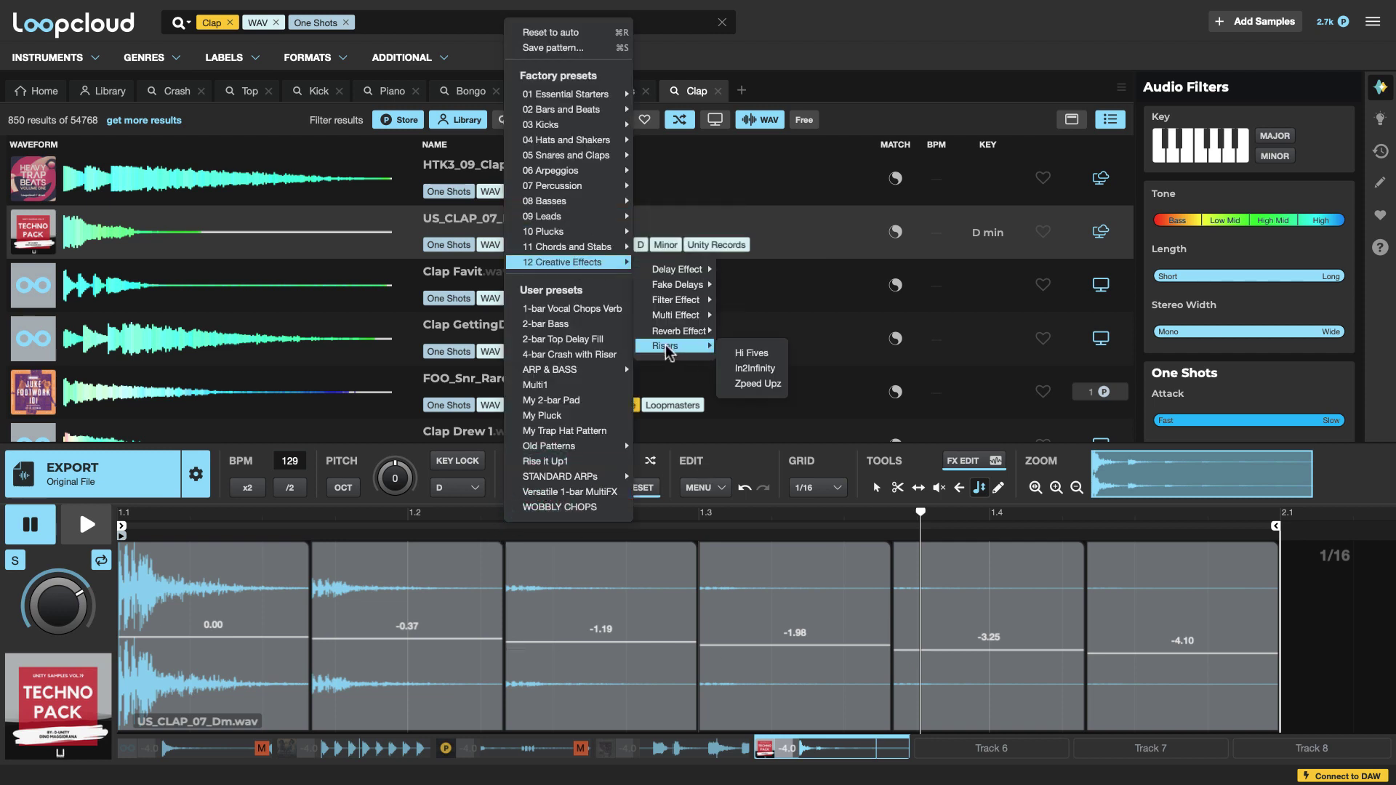
{"action": "left_click", "coordinate": [756, 353]}
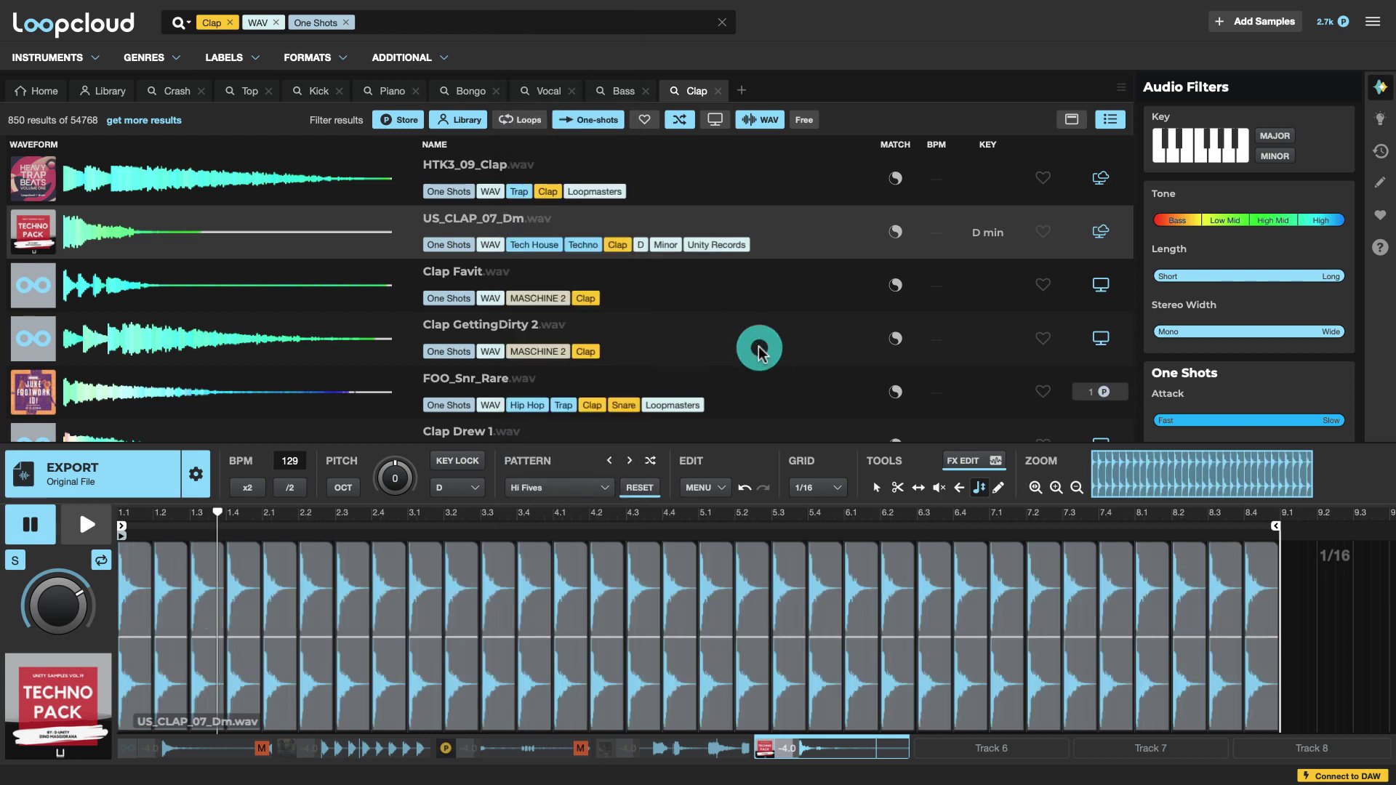
{"action": "left_click", "coordinate": [629, 462]}
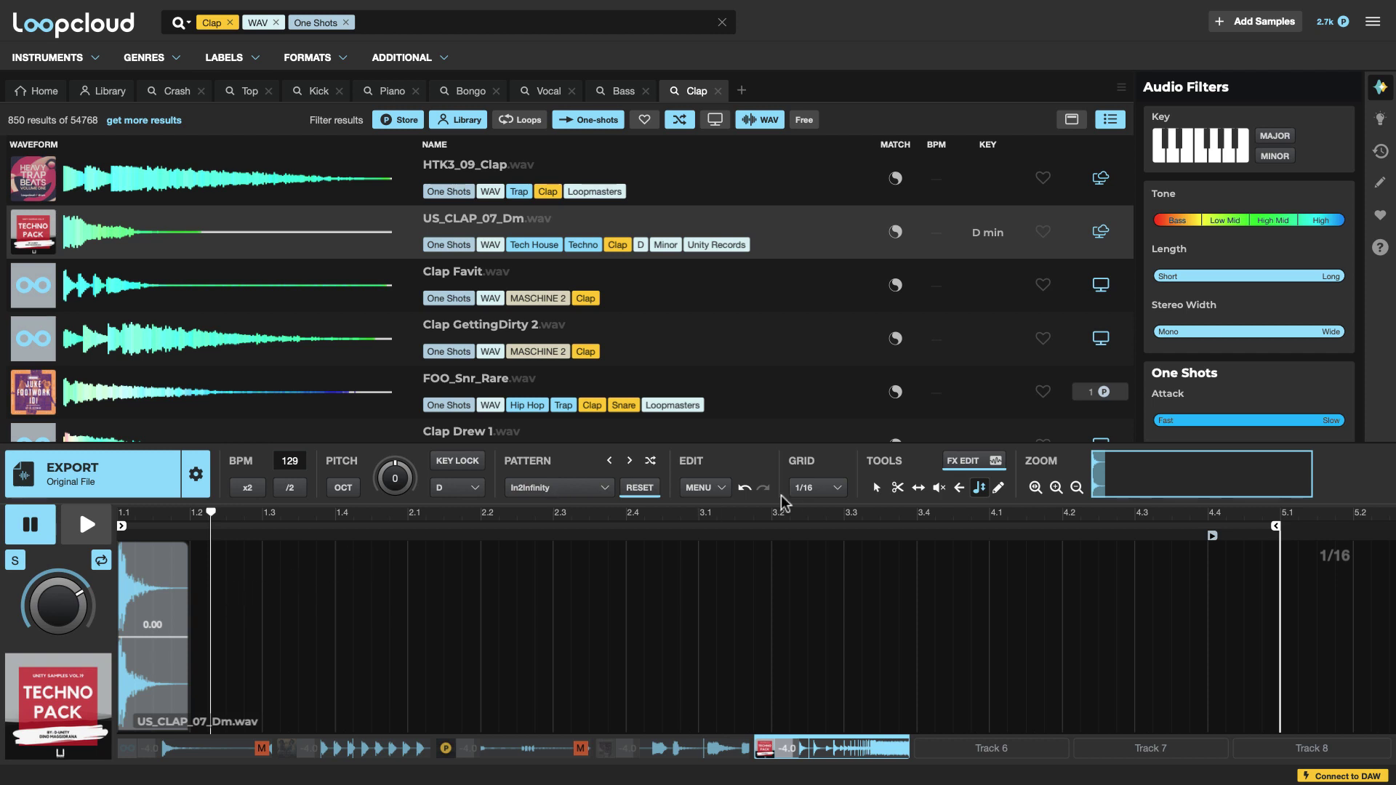
{"action": "left_click", "coordinate": [873, 488]}
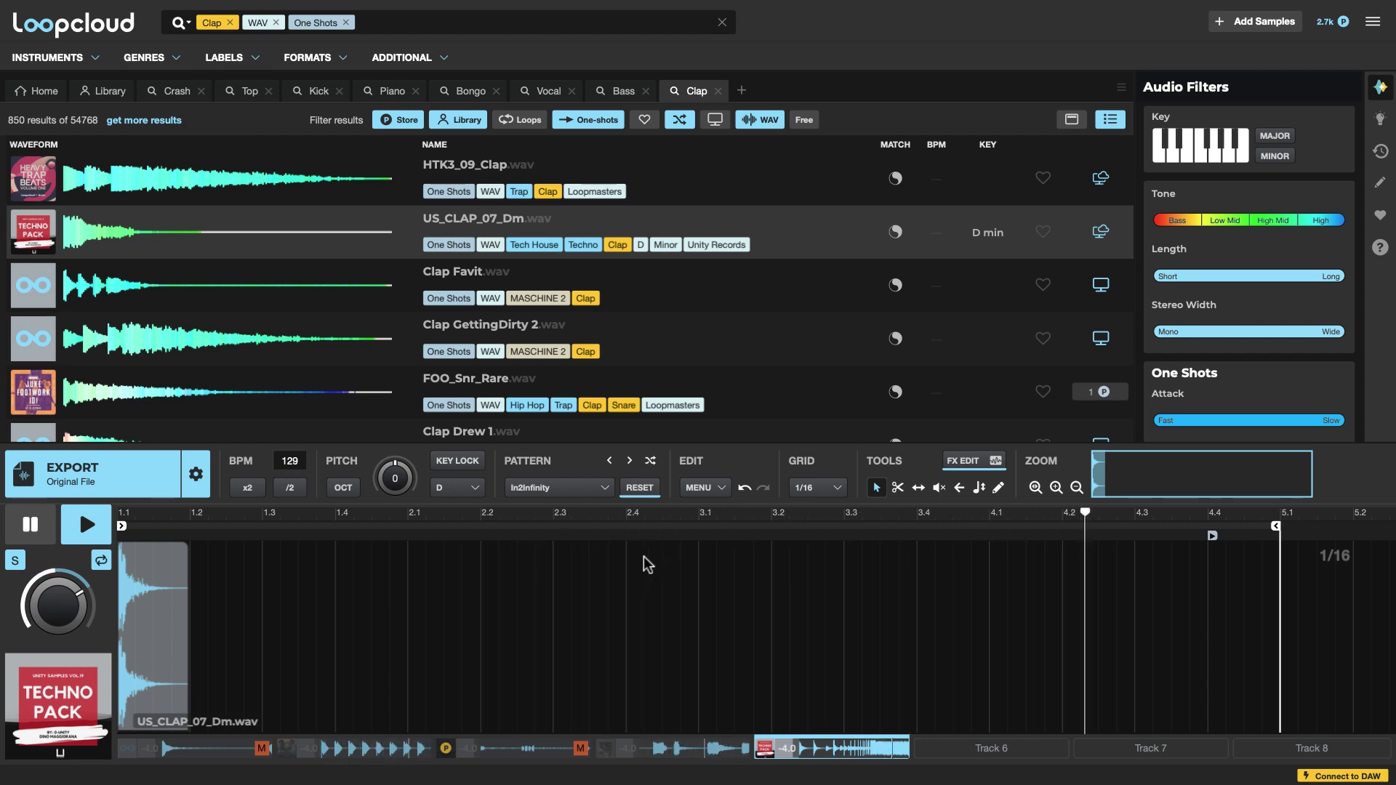
{"action": "key", "text": "space"}
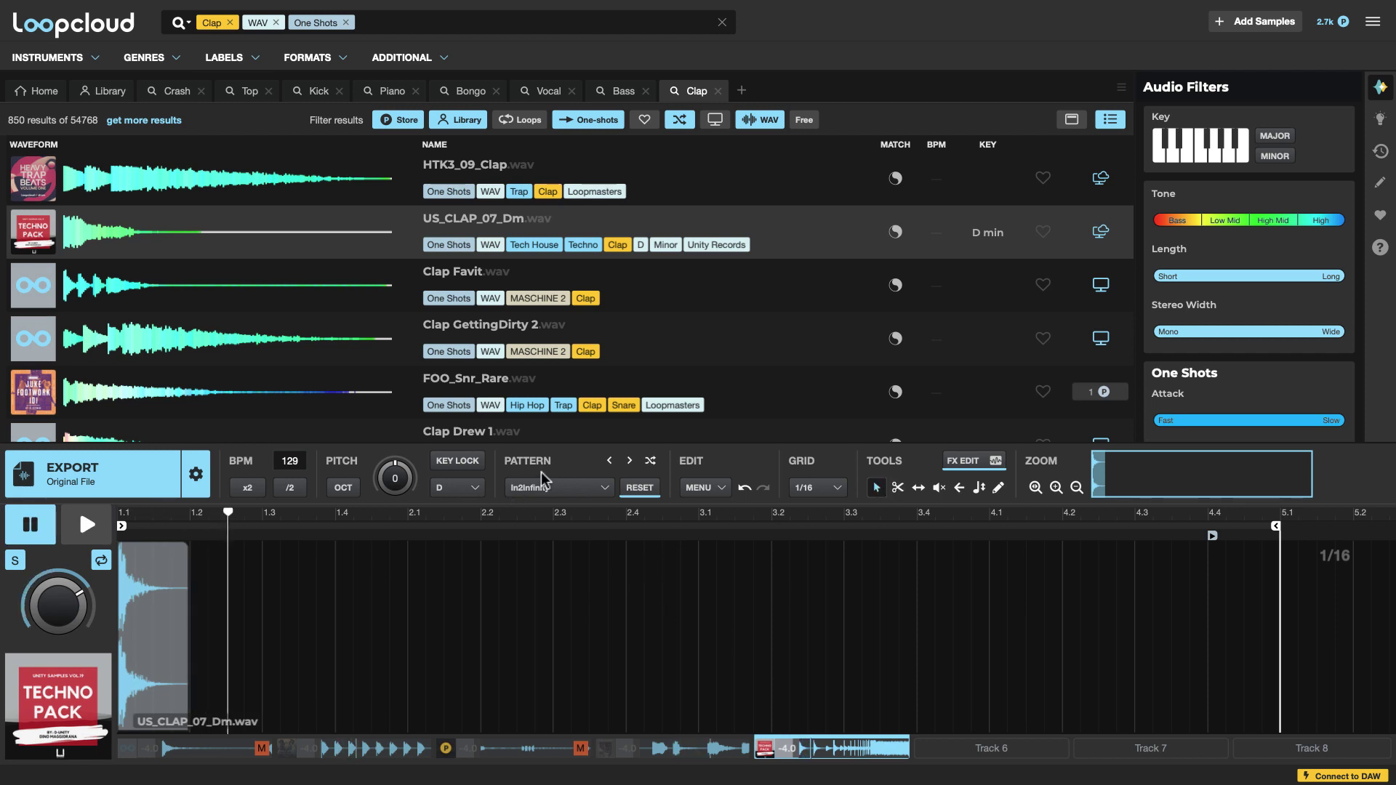
- Reset the clap to AUTO, stretch its loop end to bar 5.1, and show the FX panel
{"action": "left_click", "coordinate": [639, 487]}
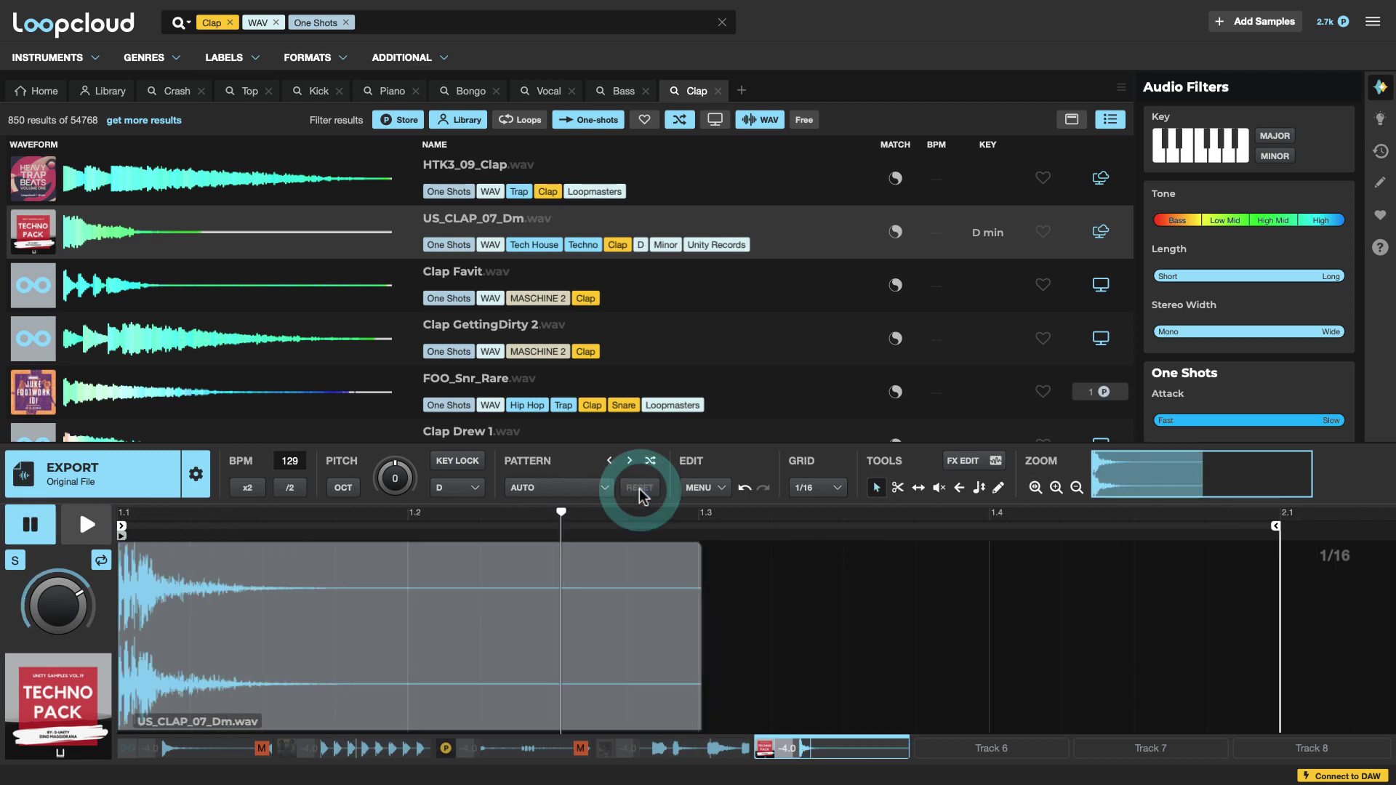
{"action": "scroll", "coordinate": [452, 518], "scroll_direction": "down", "scroll_amount": 5}
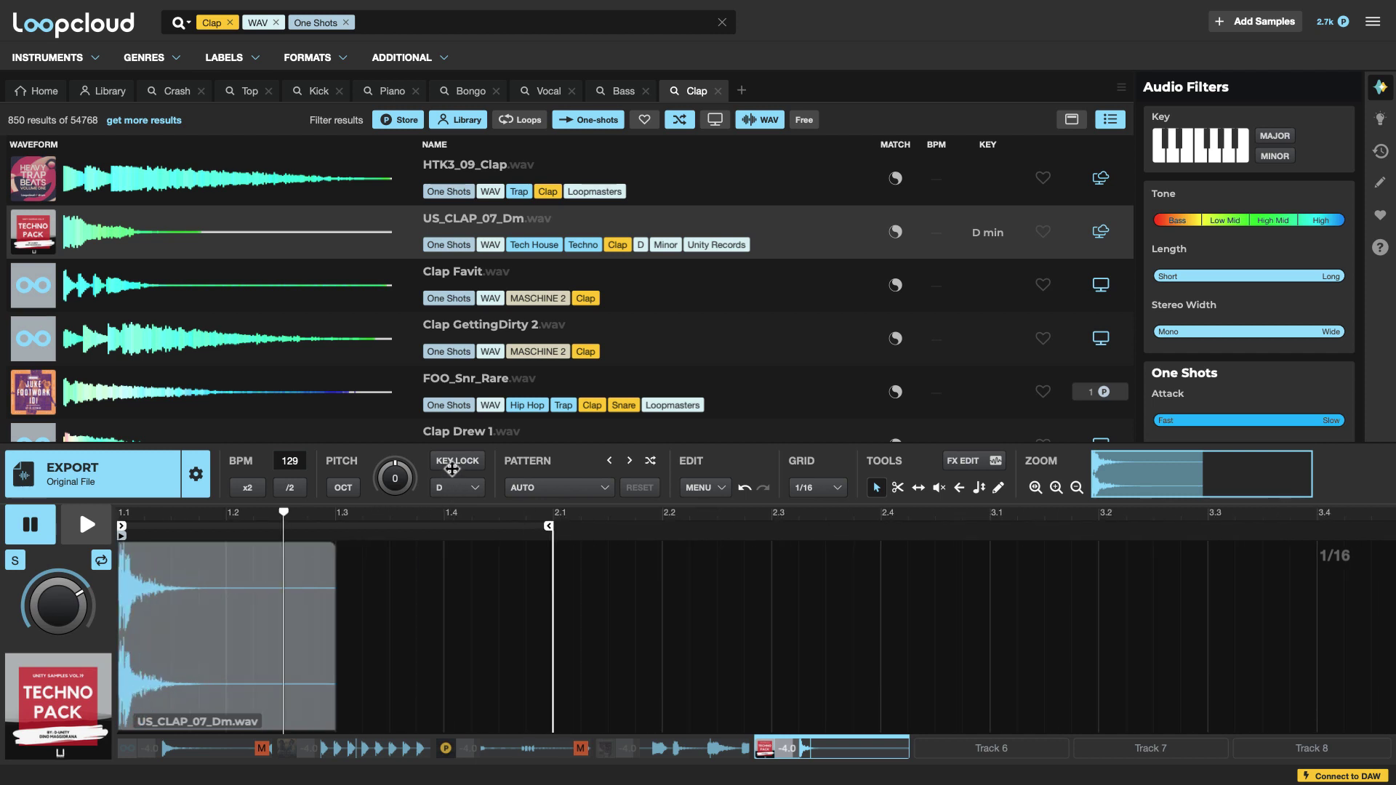
{"action": "left_click_drag", "start_coordinate": [370, 527], "coordinate": [1137, 525]}
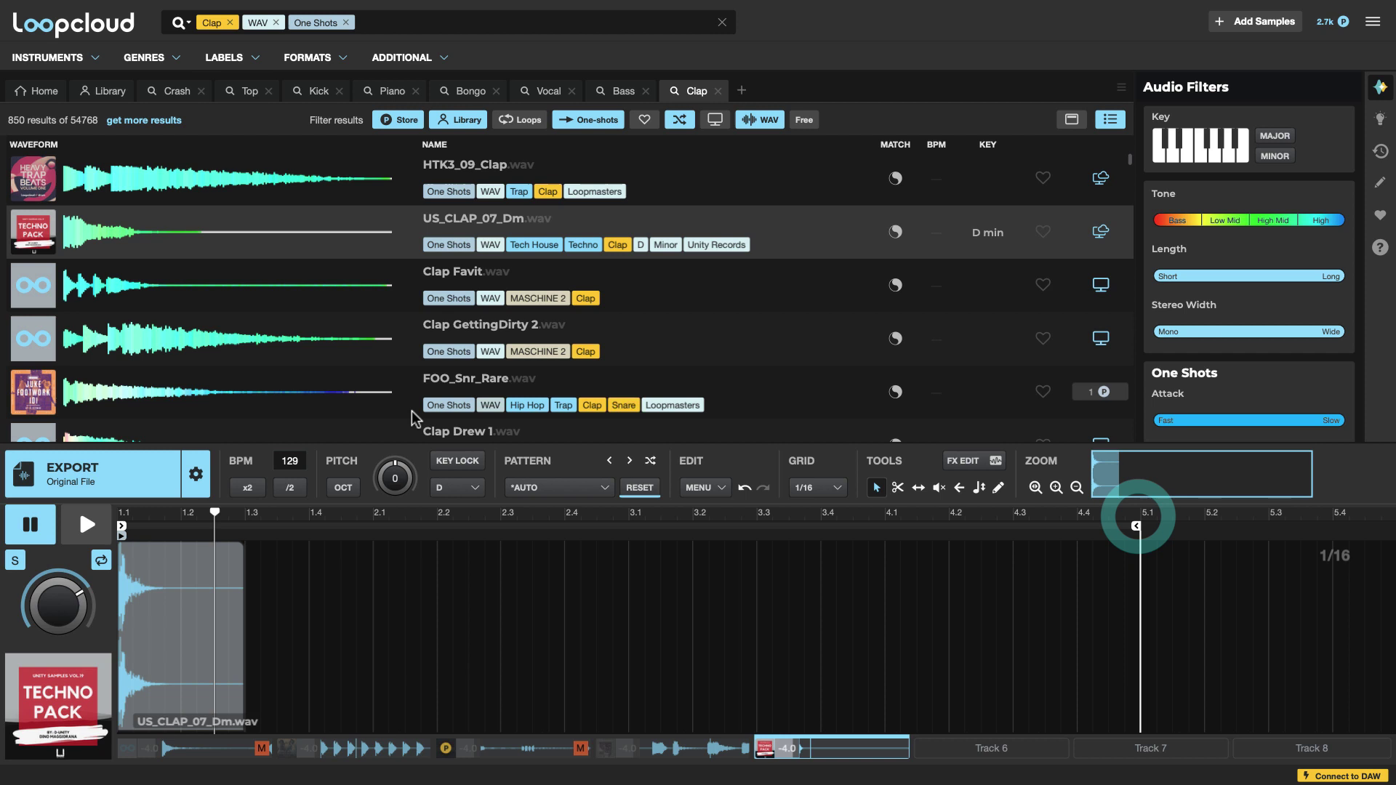
{"action": "left_click", "coordinate": [965, 461]}
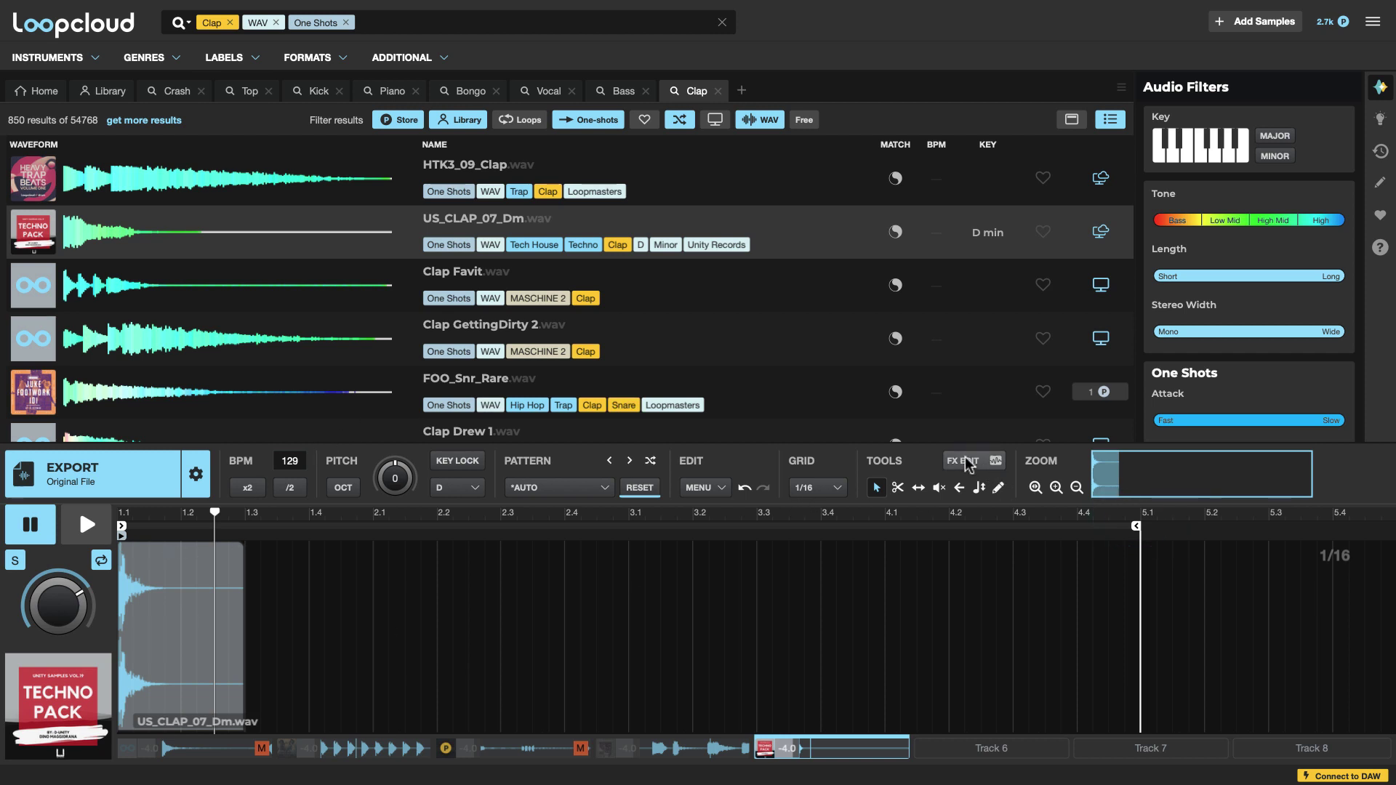
- Add the Factory Default Delay effect to the clap
{"action": "left_click", "coordinate": [696, 421]}
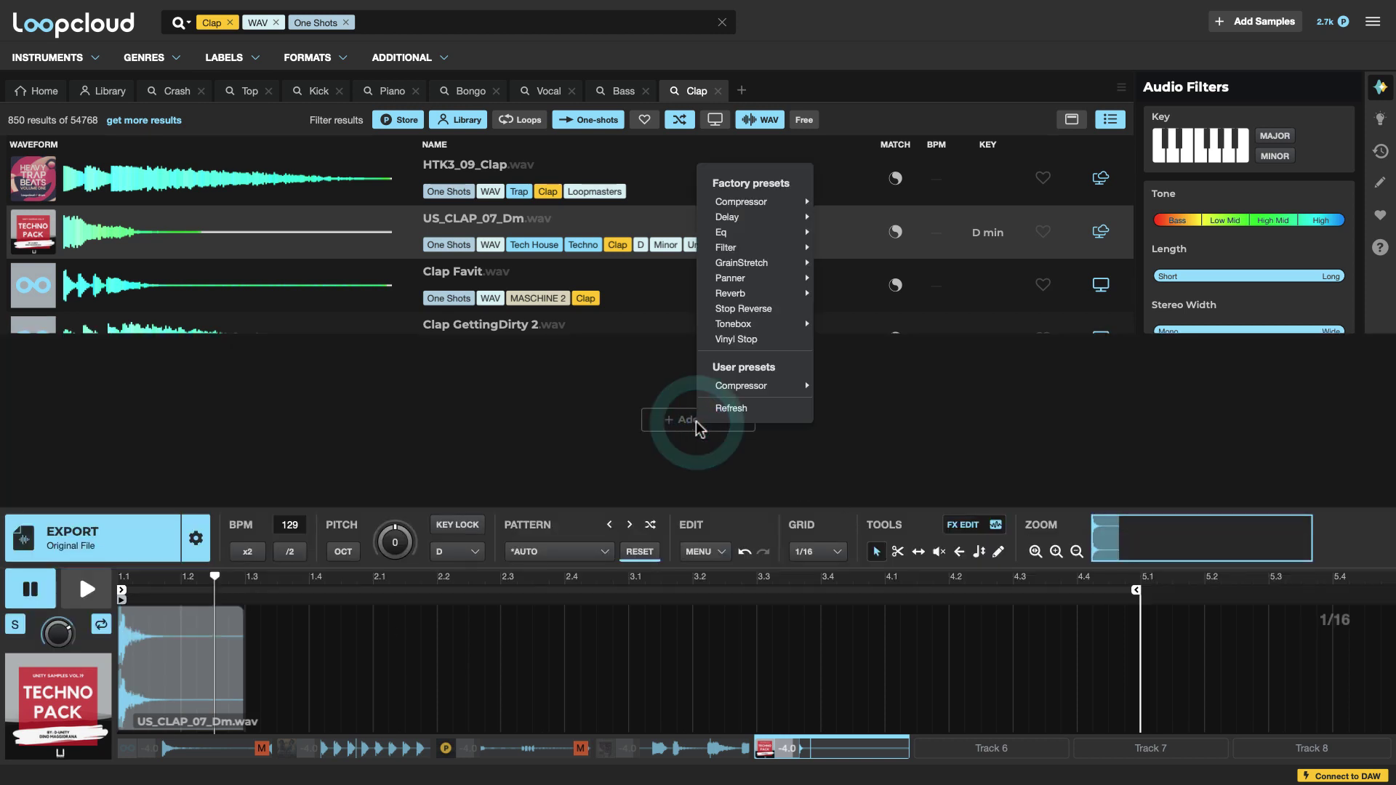
{"action": "mouse_move", "coordinate": [727, 217]}
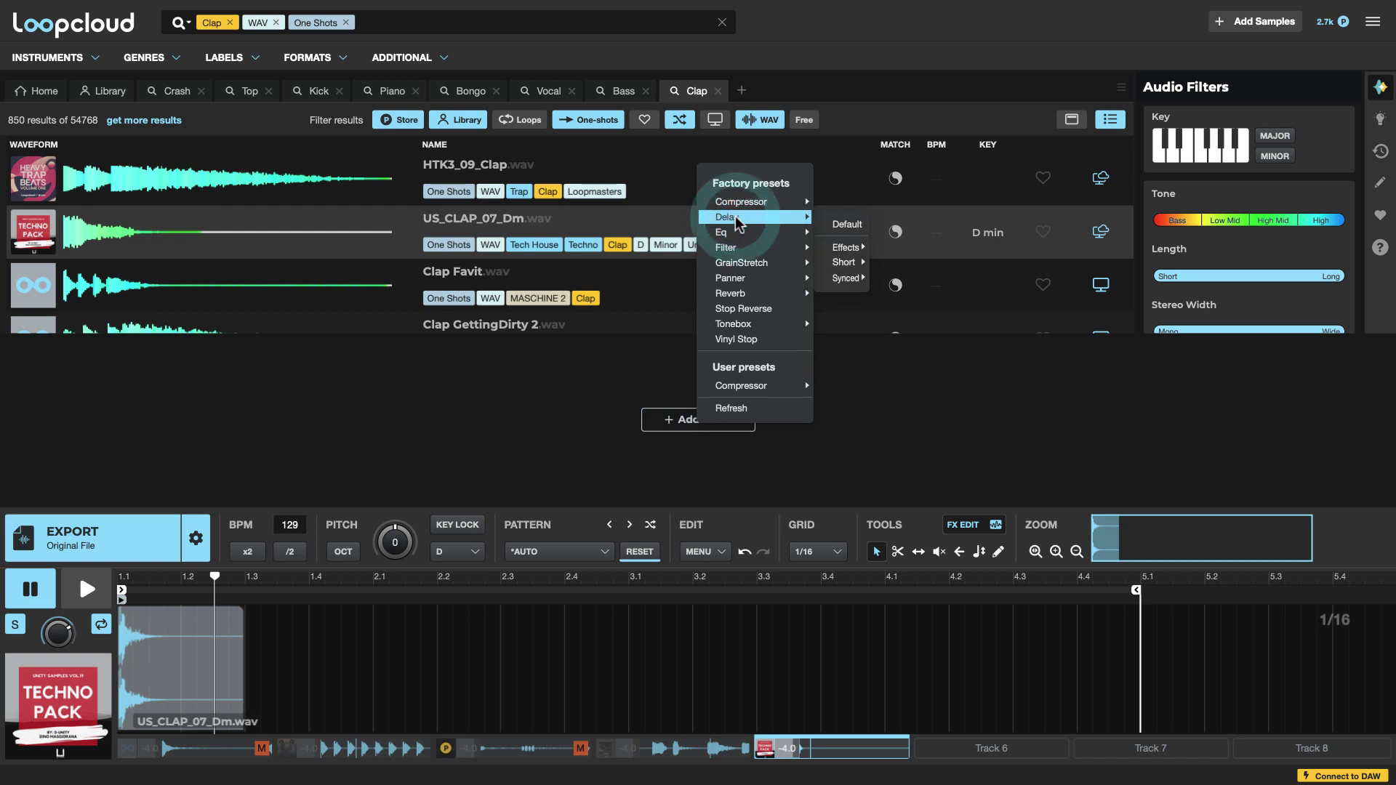
{"action": "left_click", "coordinate": [866, 225]}
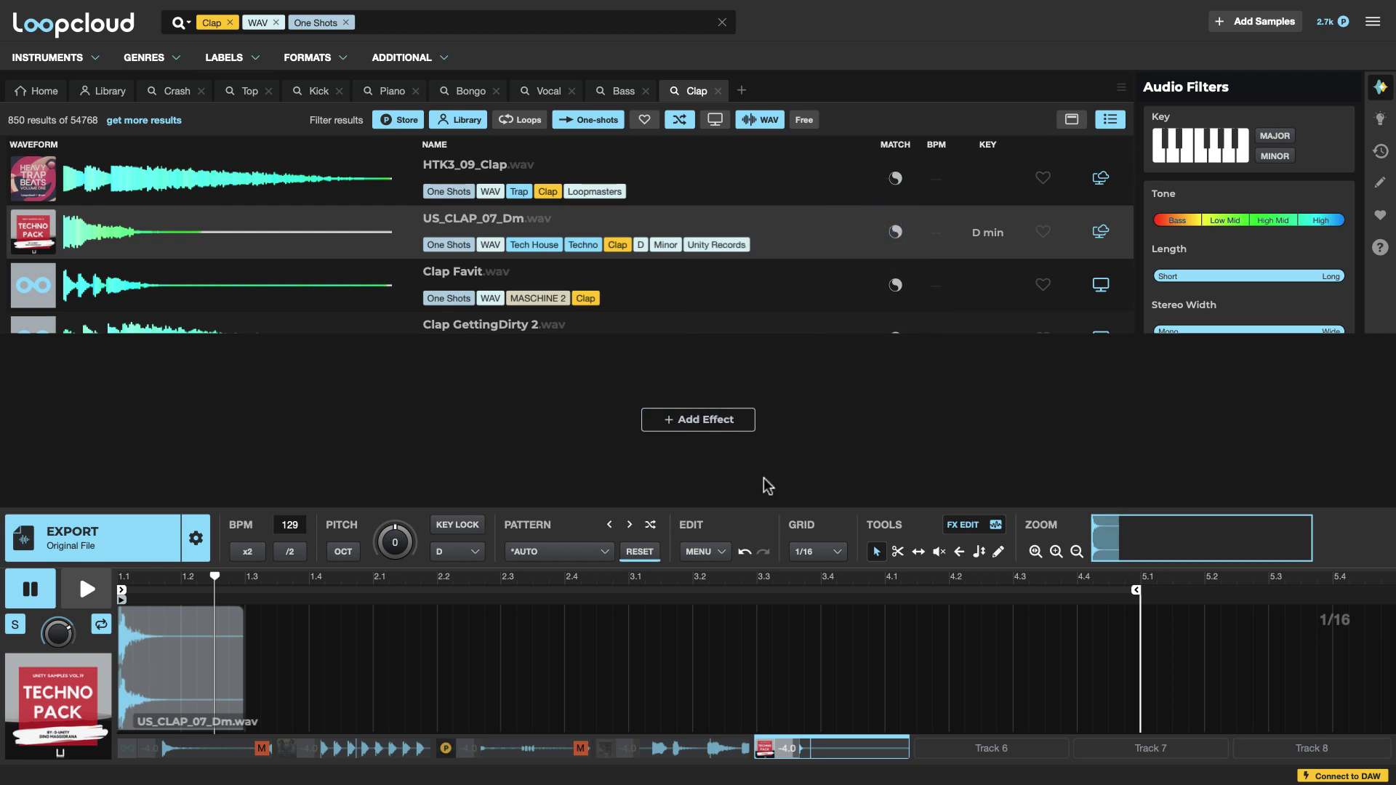
{"action": "left_click", "coordinate": [716, 419]}
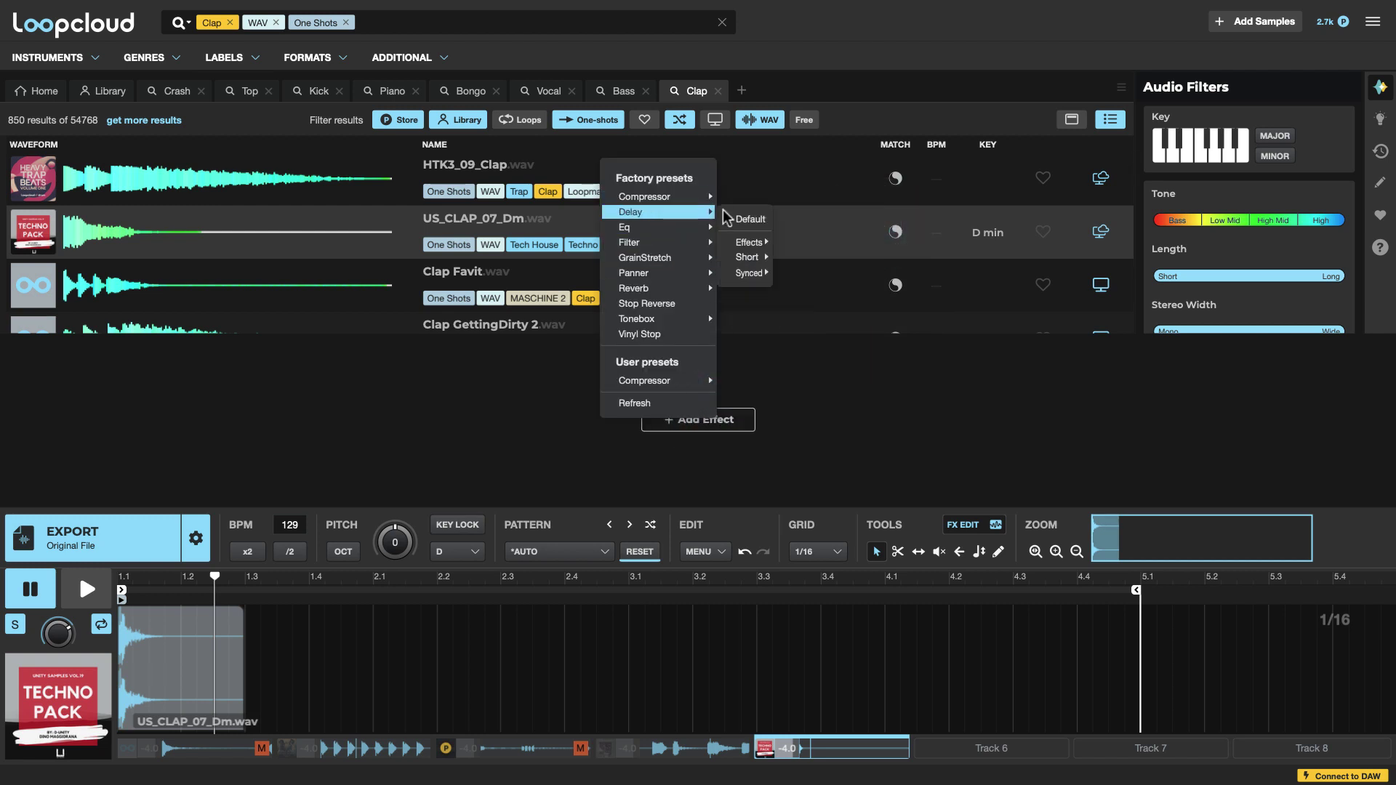
{"action": "left_click", "coordinate": [742, 215]}
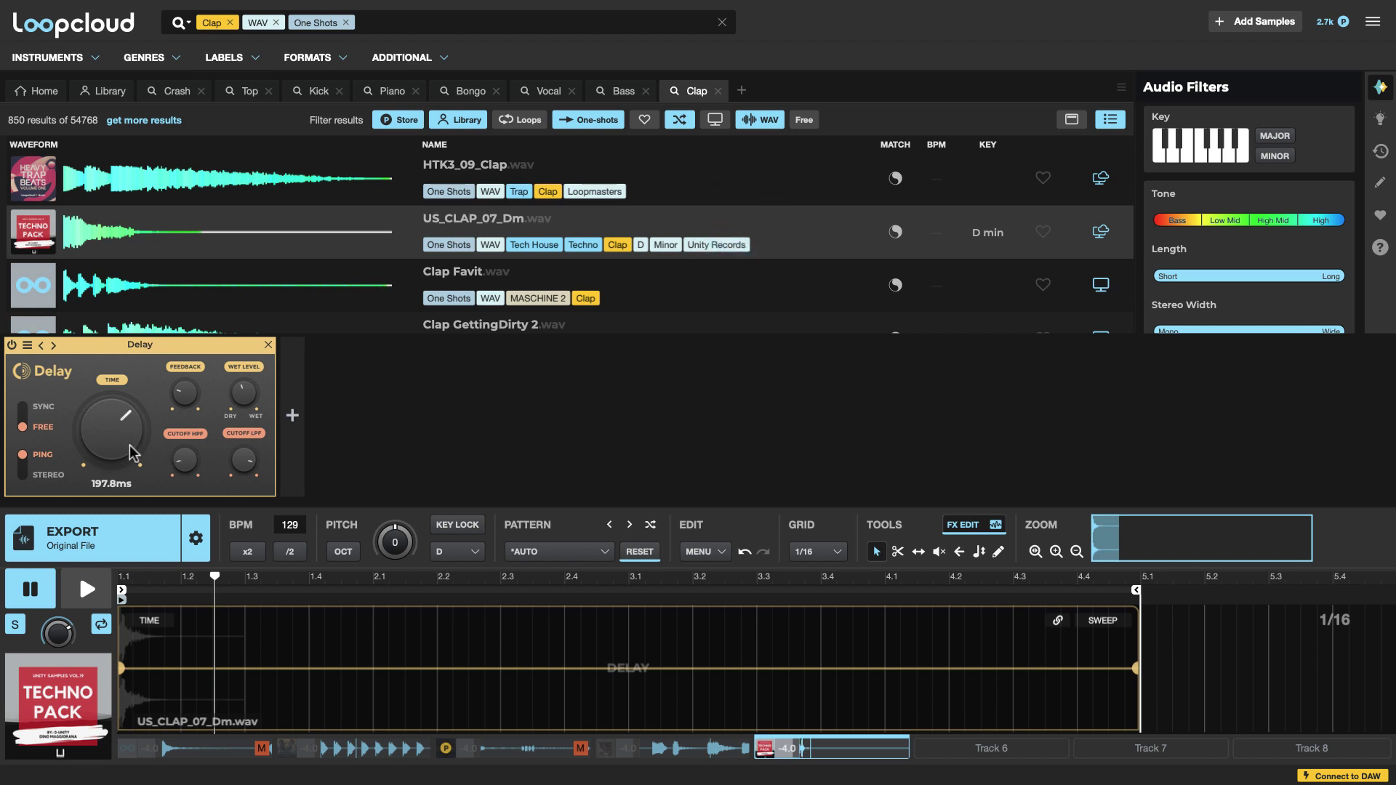
- Sync the delay time to 1/8 and turn up the feedback
{"action": "left_click", "coordinate": [24, 416]}
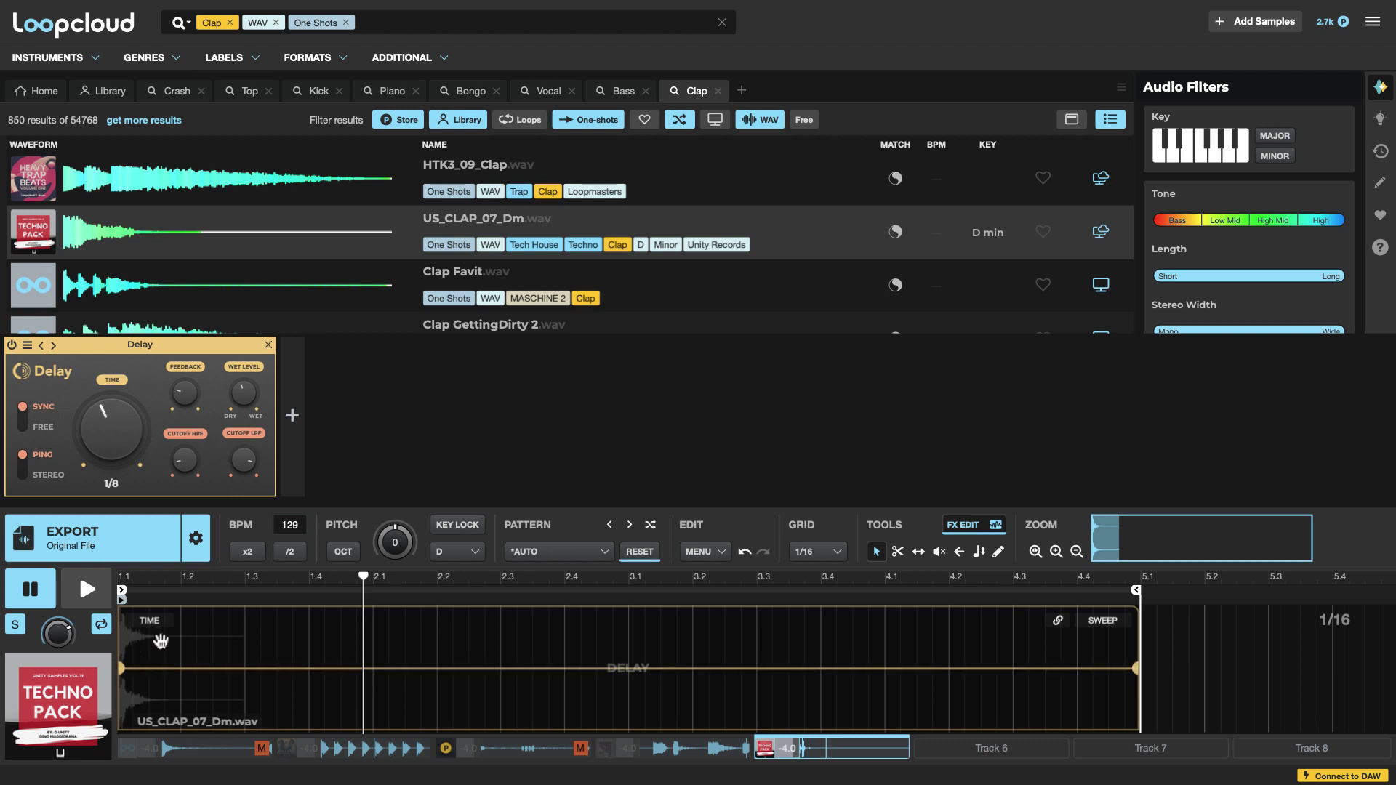
{"action": "left_click_drag", "start_coordinate": [183, 365], "coordinate": [191, 431]}
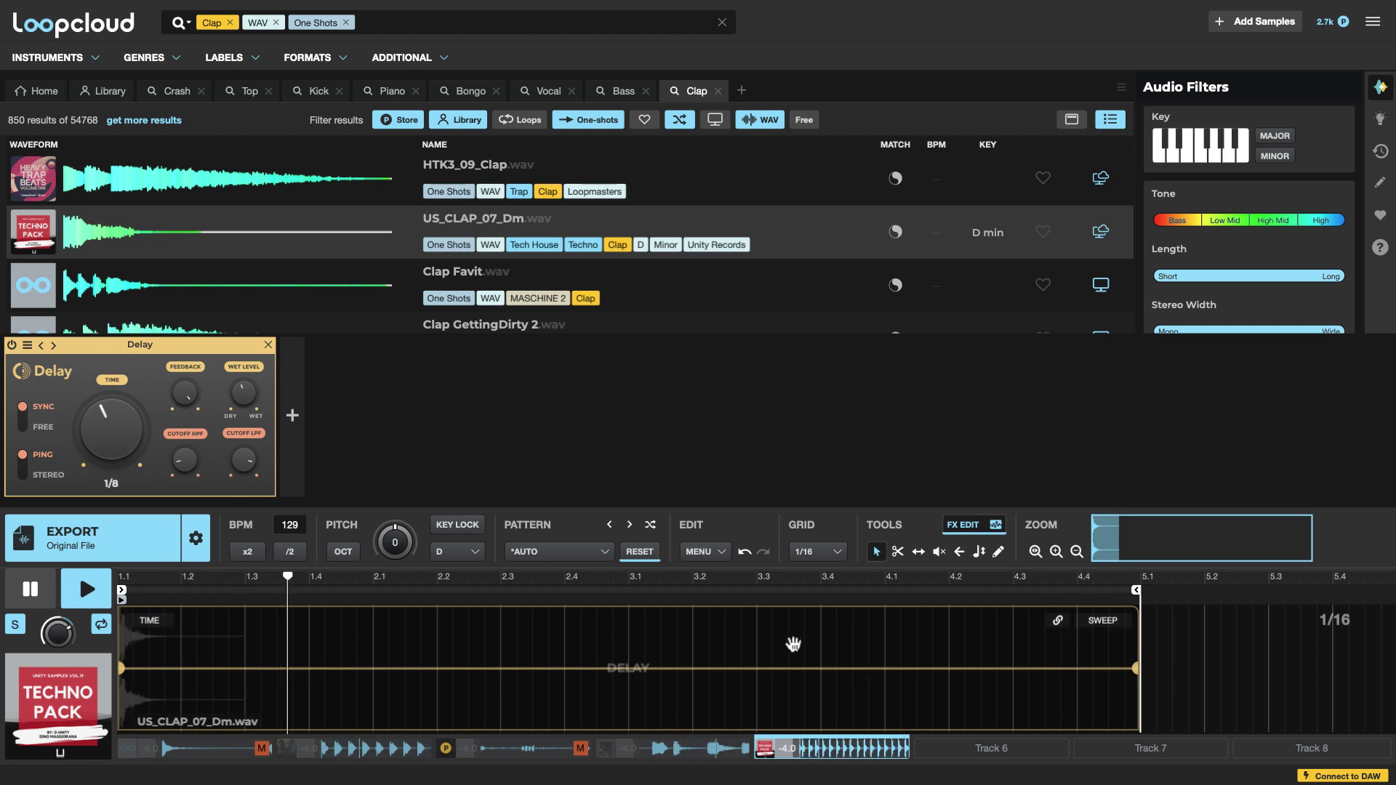
{"action": "key", "text": "space"}
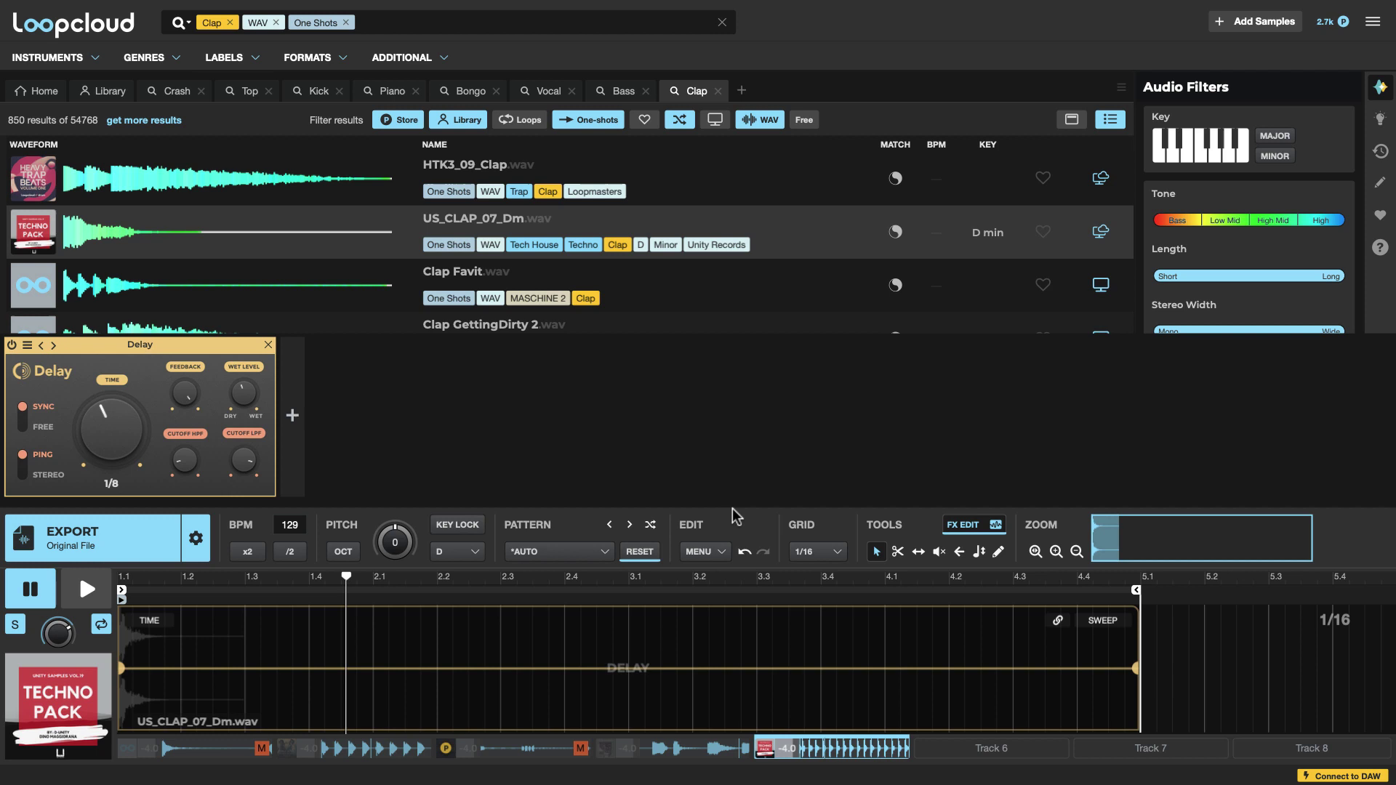
- Switch the delay to a free 38.8ms time and start shaping its TIME automation lane
{"action": "left_click_drag", "start_coordinate": [735, 508], "coordinate": [726, 474]}
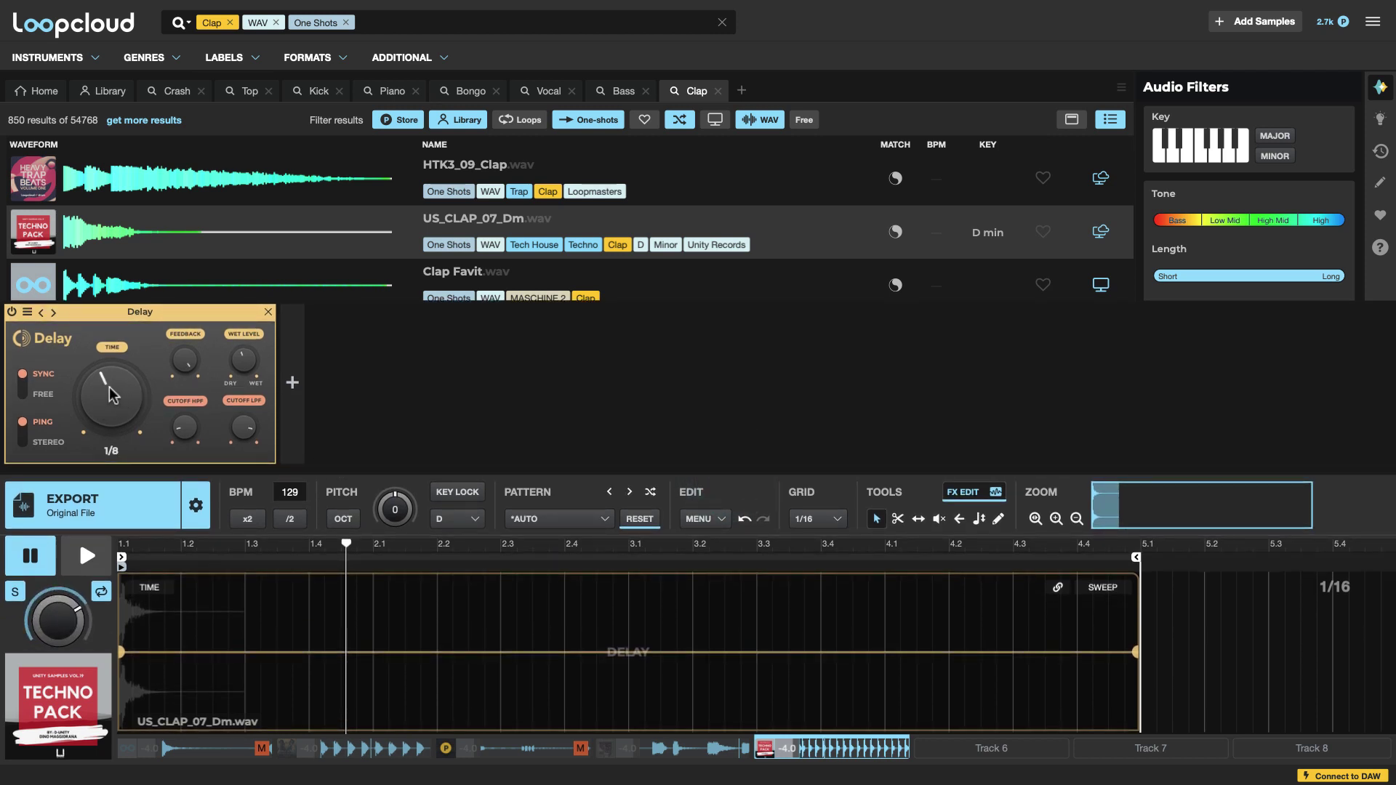
{"action": "left_click", "coordinate": [23, 393]}
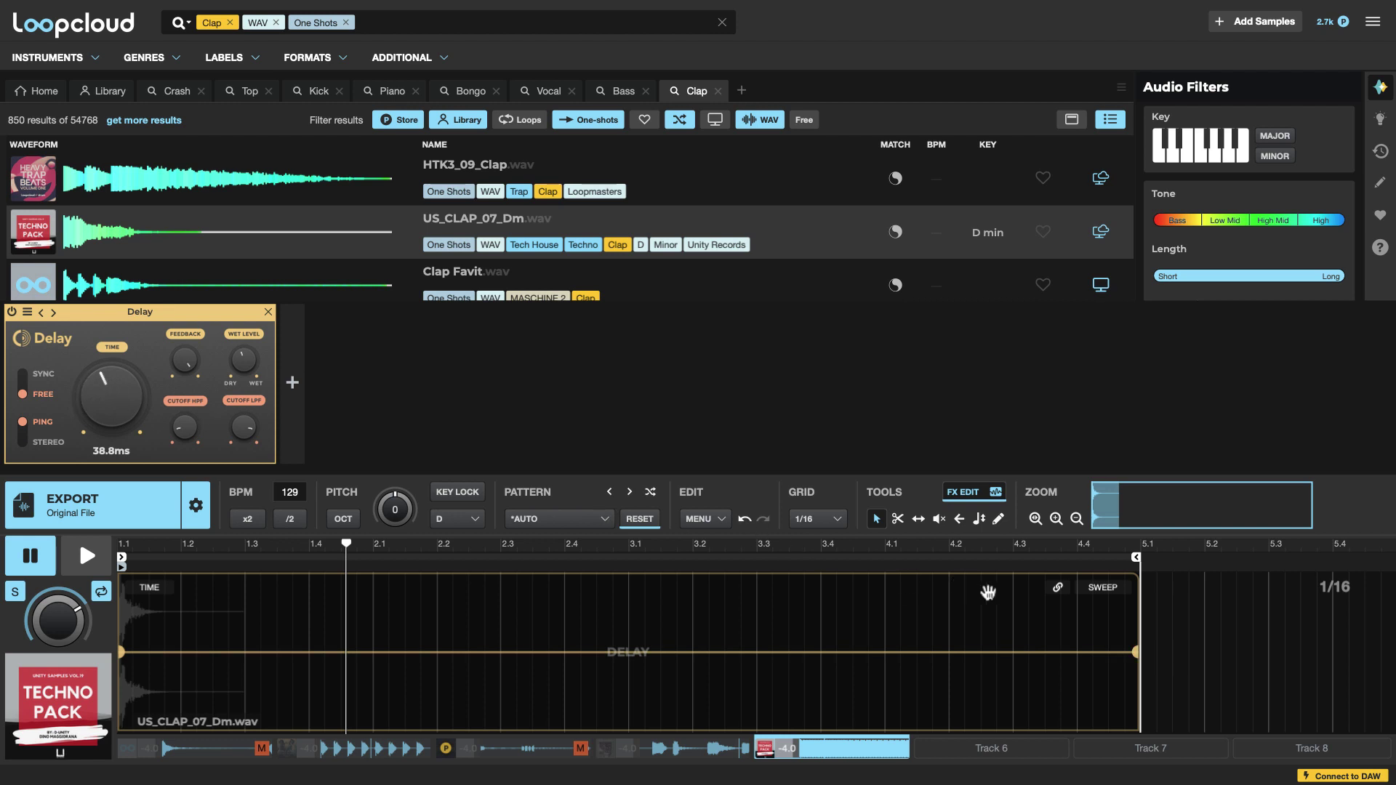
{"action": "left_click_drag", "start_coordinate": [1133, 648], "coordinate": [1139, 715]}
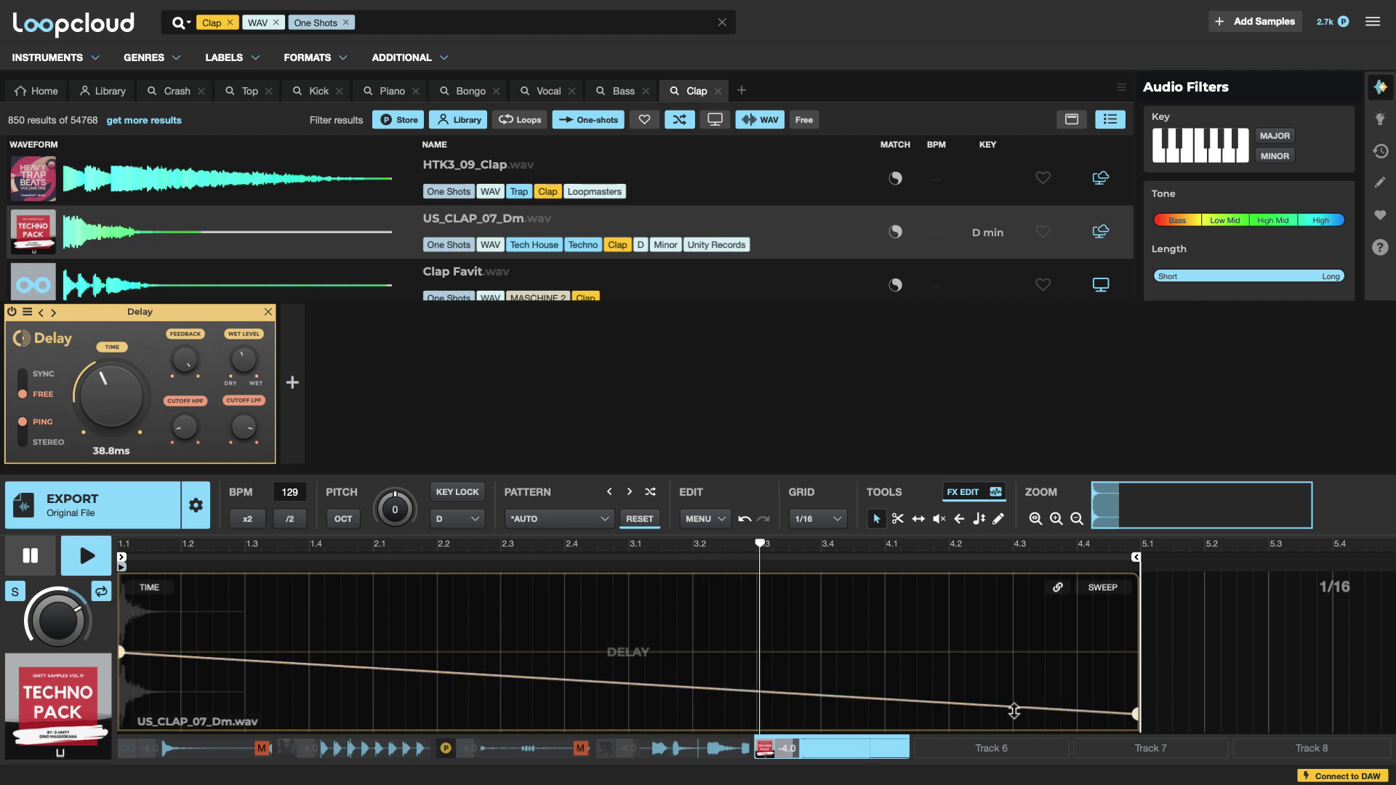
{"action": "left_click_drag", "start_coordinate": [1139, 716], "coordinate": [1007, 716]}
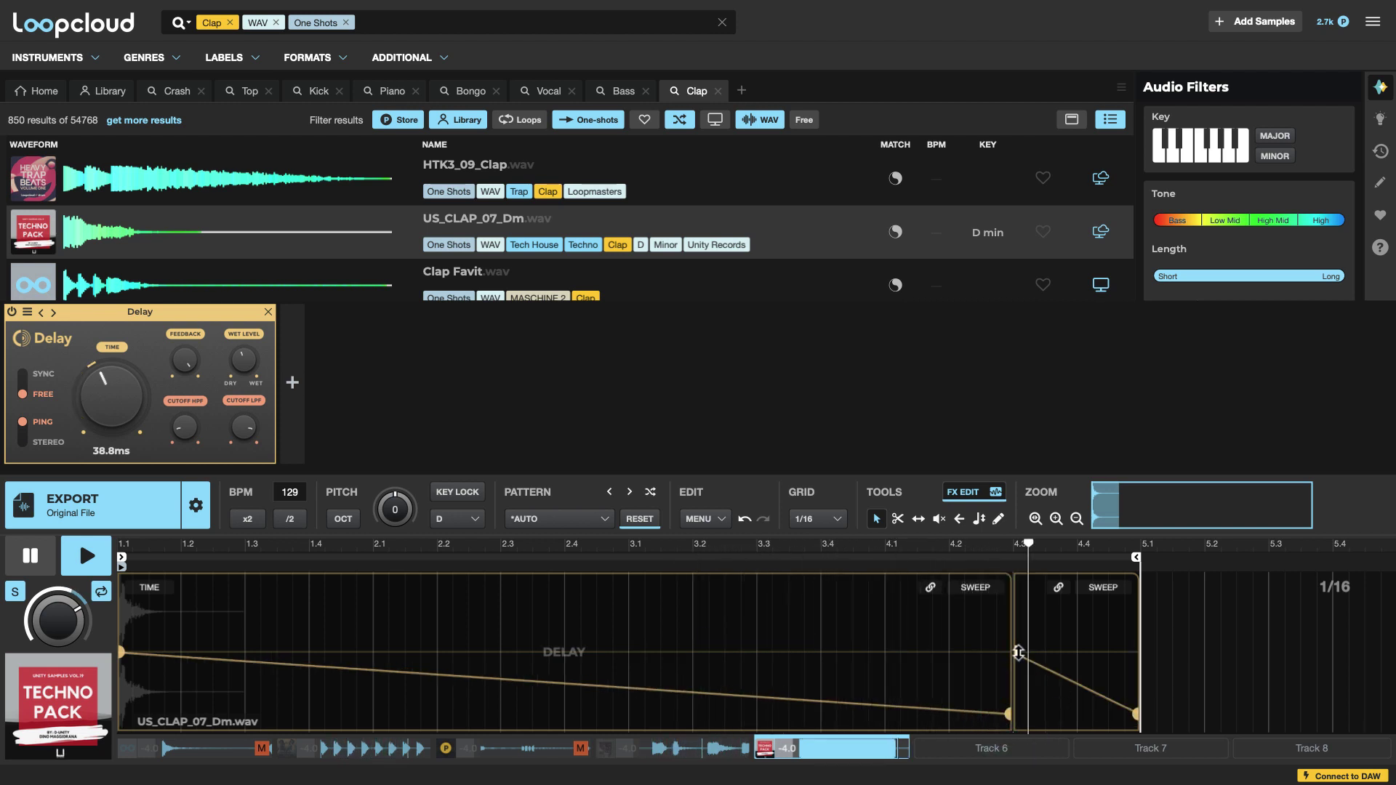
{"action": "key", "text": "space"}
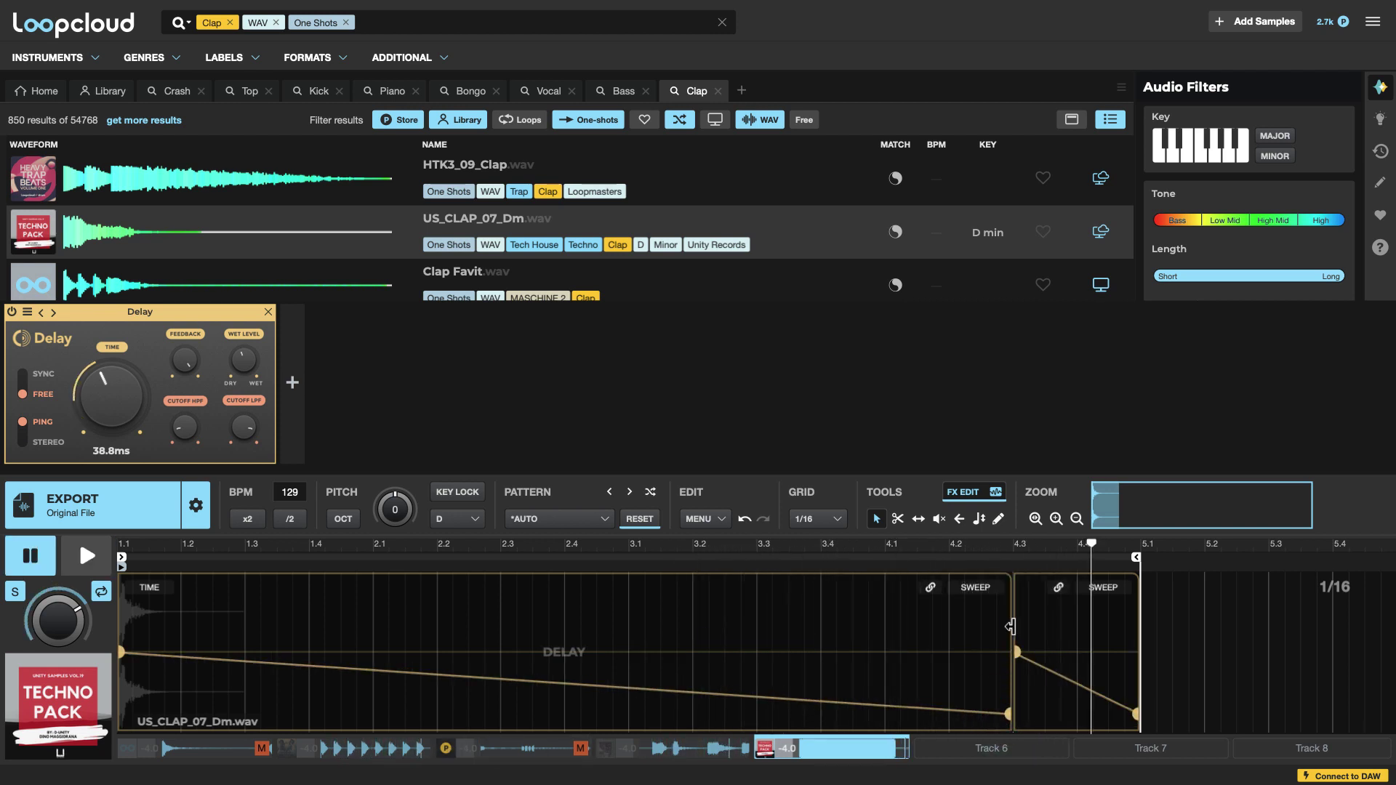
- Rework the TIME automation into a steady rise reaching 1/16 at bar 5.1
{"action": "left_click_drag", "start_coordinate": [1018, 651], "coordinate": [1012, 716]}
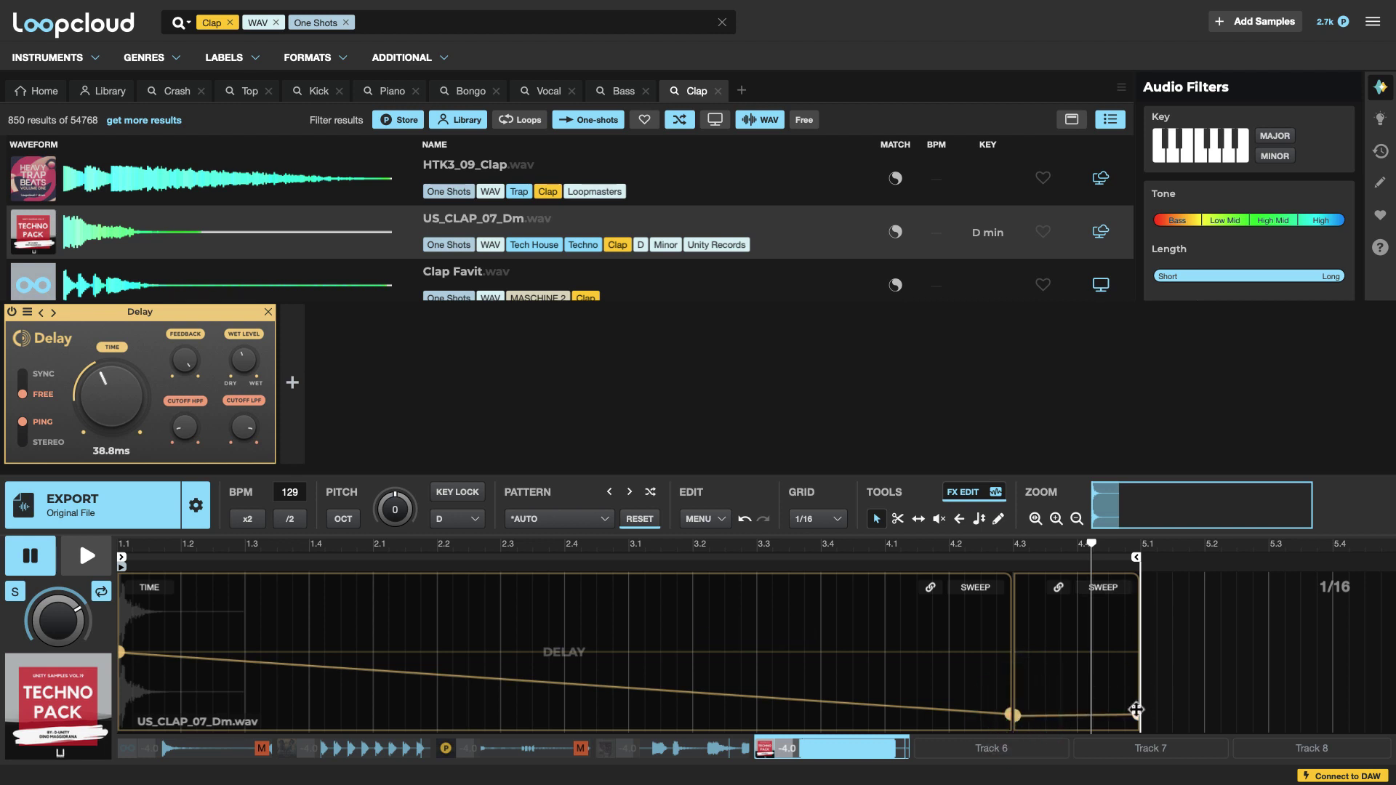
{"action": "left_click_drag", "start_coordinate": [1136, 709], "coordinate": [1136, 665]}
{"action": "key", "text": "ctrl+z"}
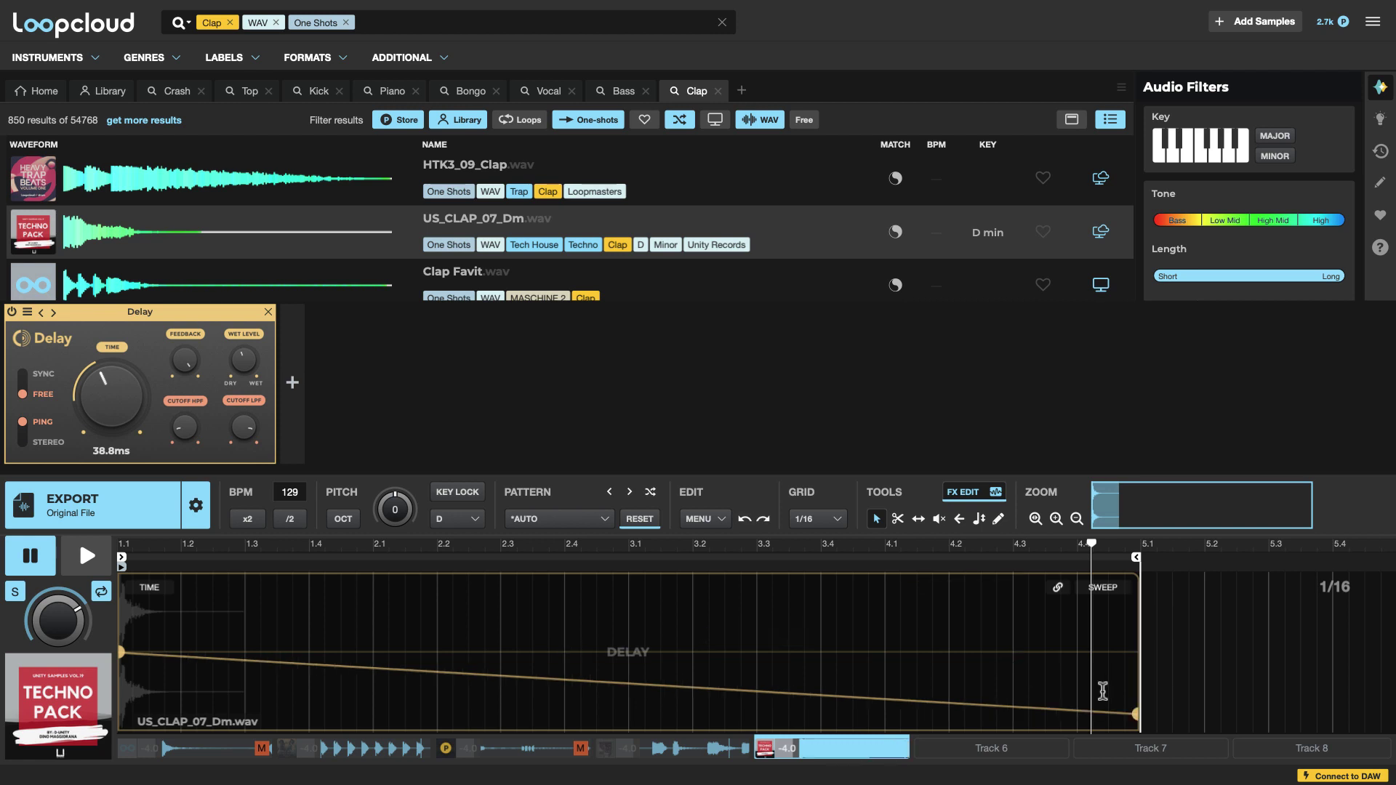
{"action": "left_click_drag", "start_coordinate": [1133, 708], "coordinate": [1132, 596]}
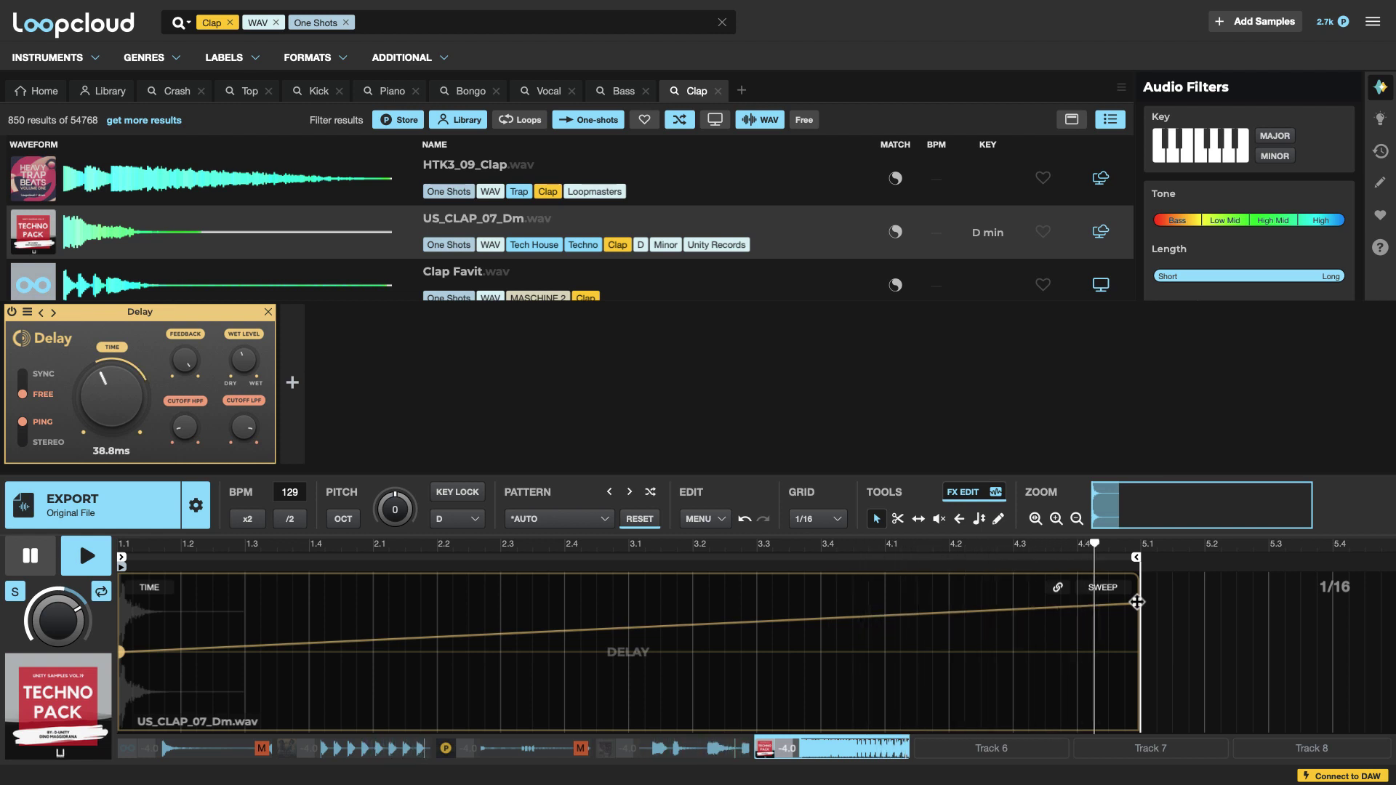
{"action": "key", "text": "space"}
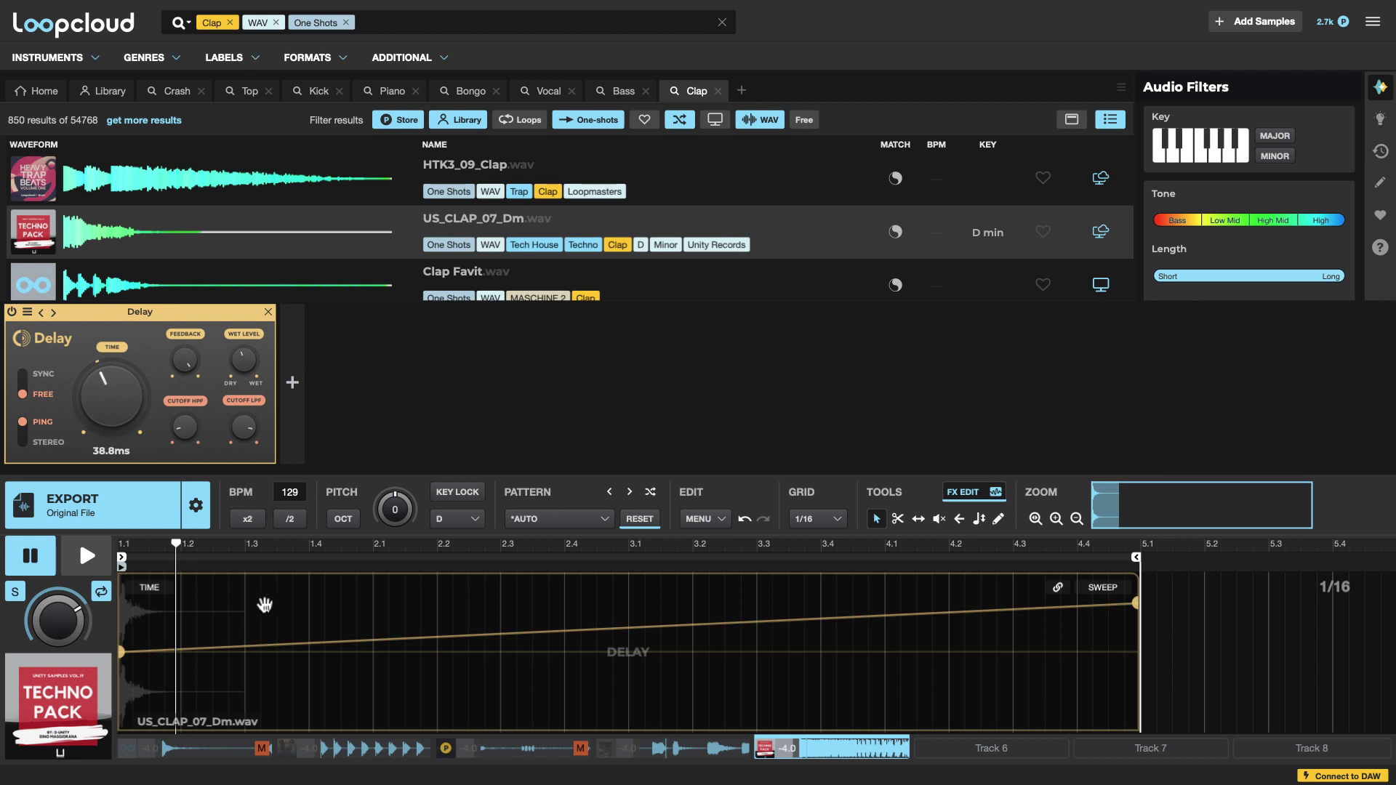
- Add a Default low-pass Filter after the delay, cutoff at 632, with resonance adjusted
{"action": "left_click", "coordinate": [292, 383]}
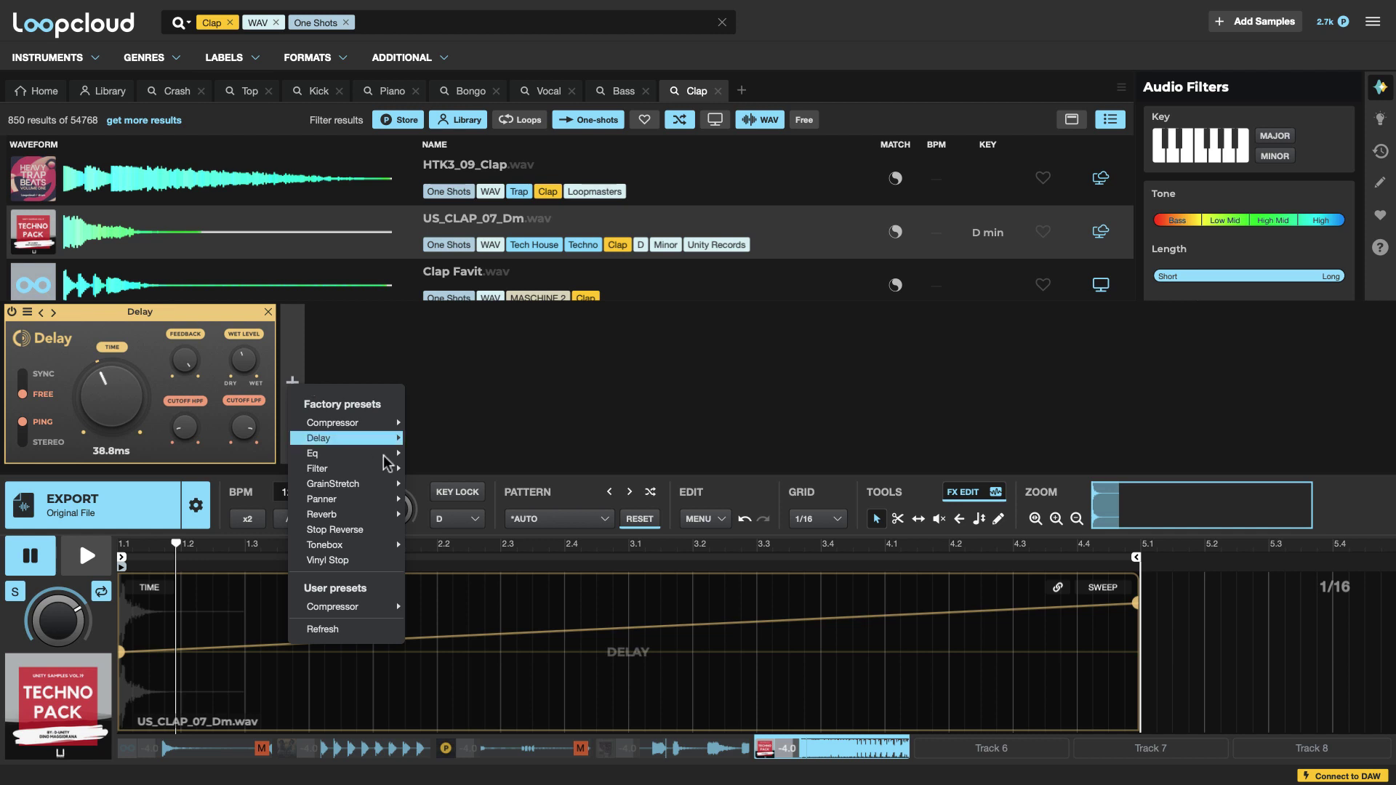
{"action": "mouse_move", "coordinate": [364, 468]}
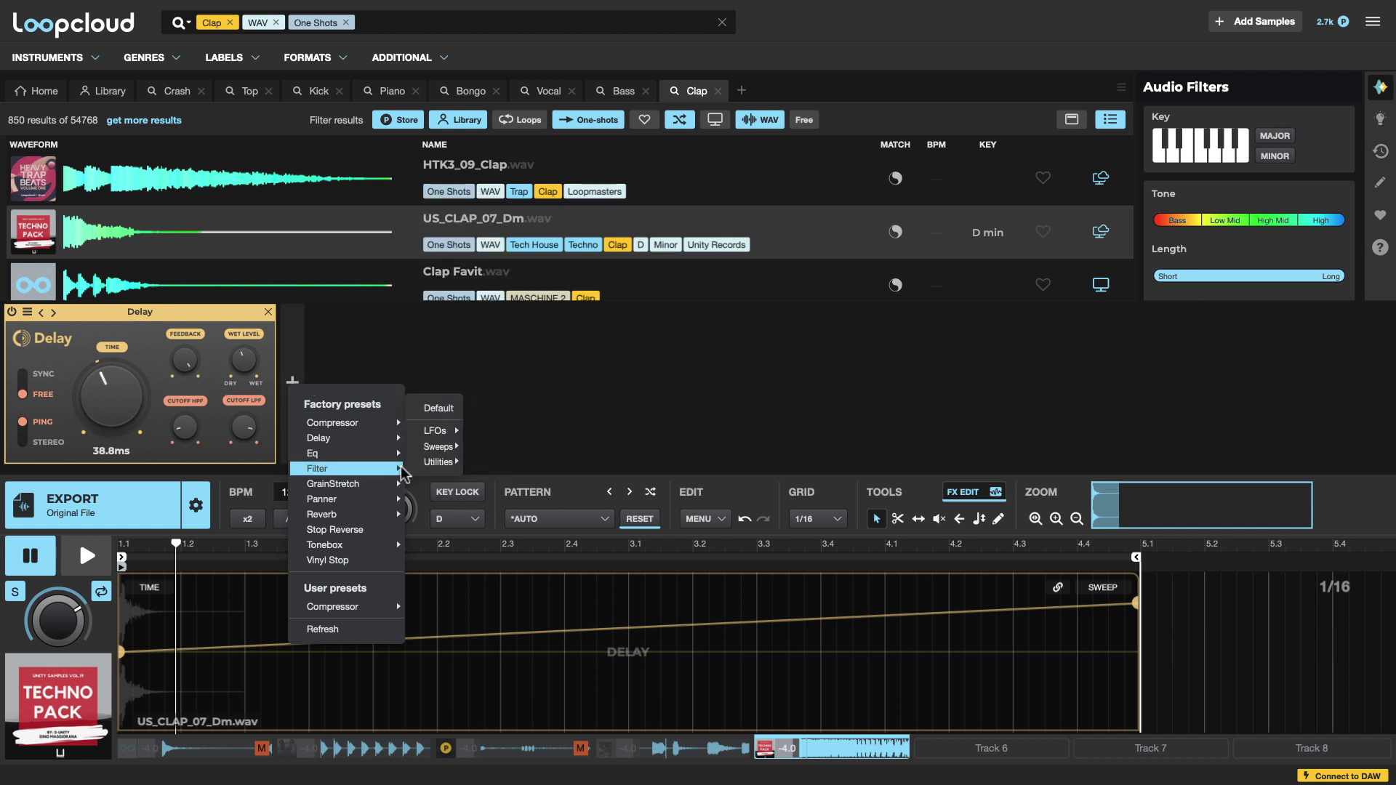
{"action": "left_click", "coordinate": [439, 410]}
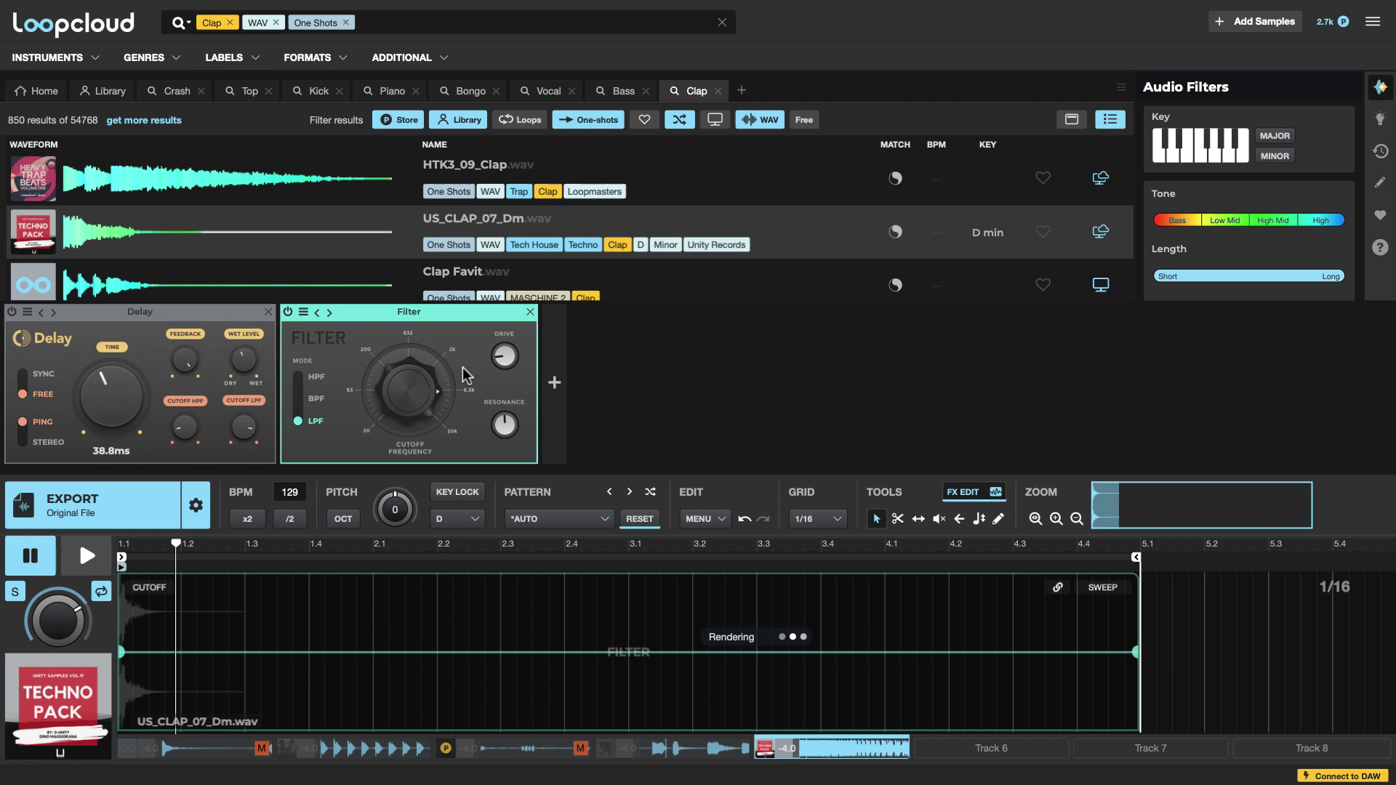
{"action": "double_click", "coordinate": [408, 375]}
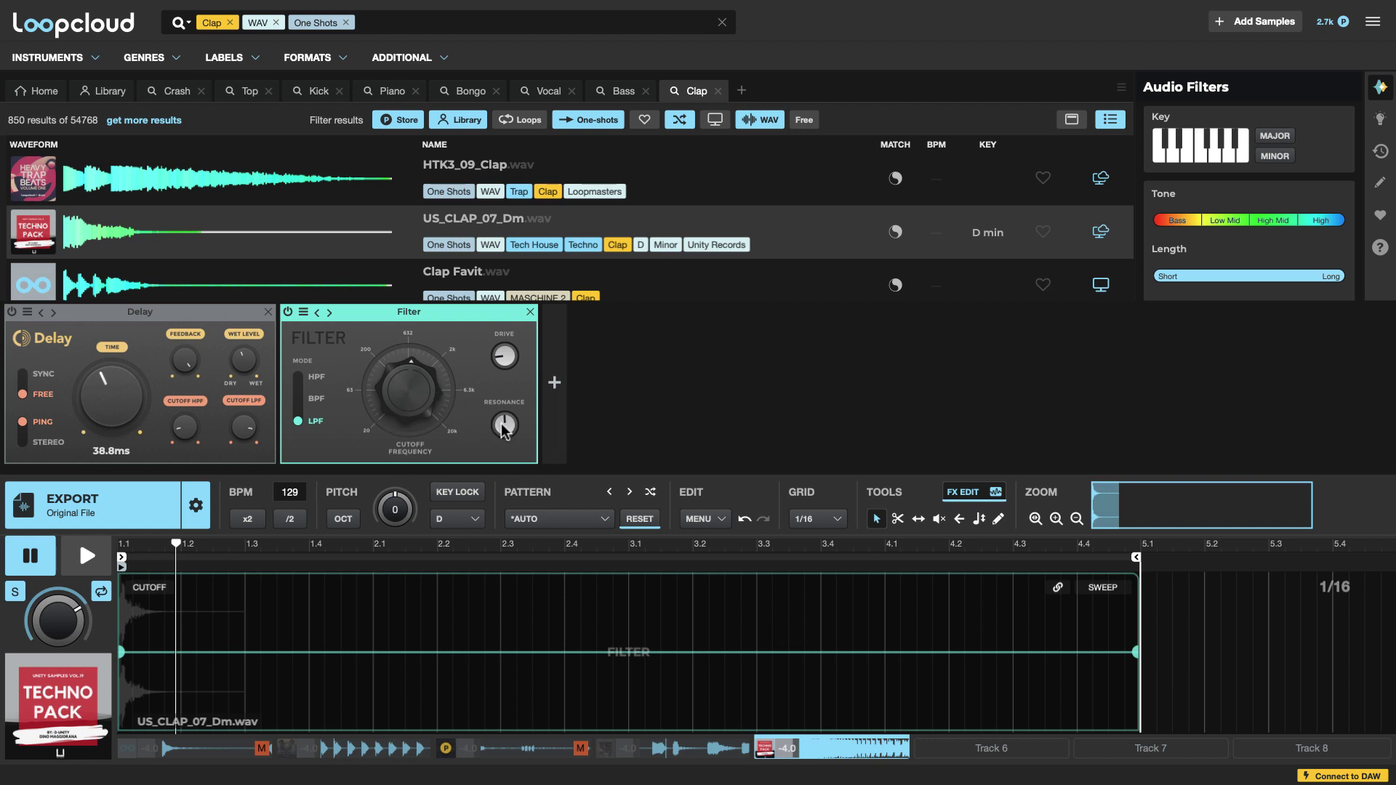
{"action": "left_click_drag", "start_coordinate": [503, 427], "coordinate": [502, 448]}
{"action": "left_click_drag", "start_coordinate": [504, 425], "coordinate": [503, 430]}
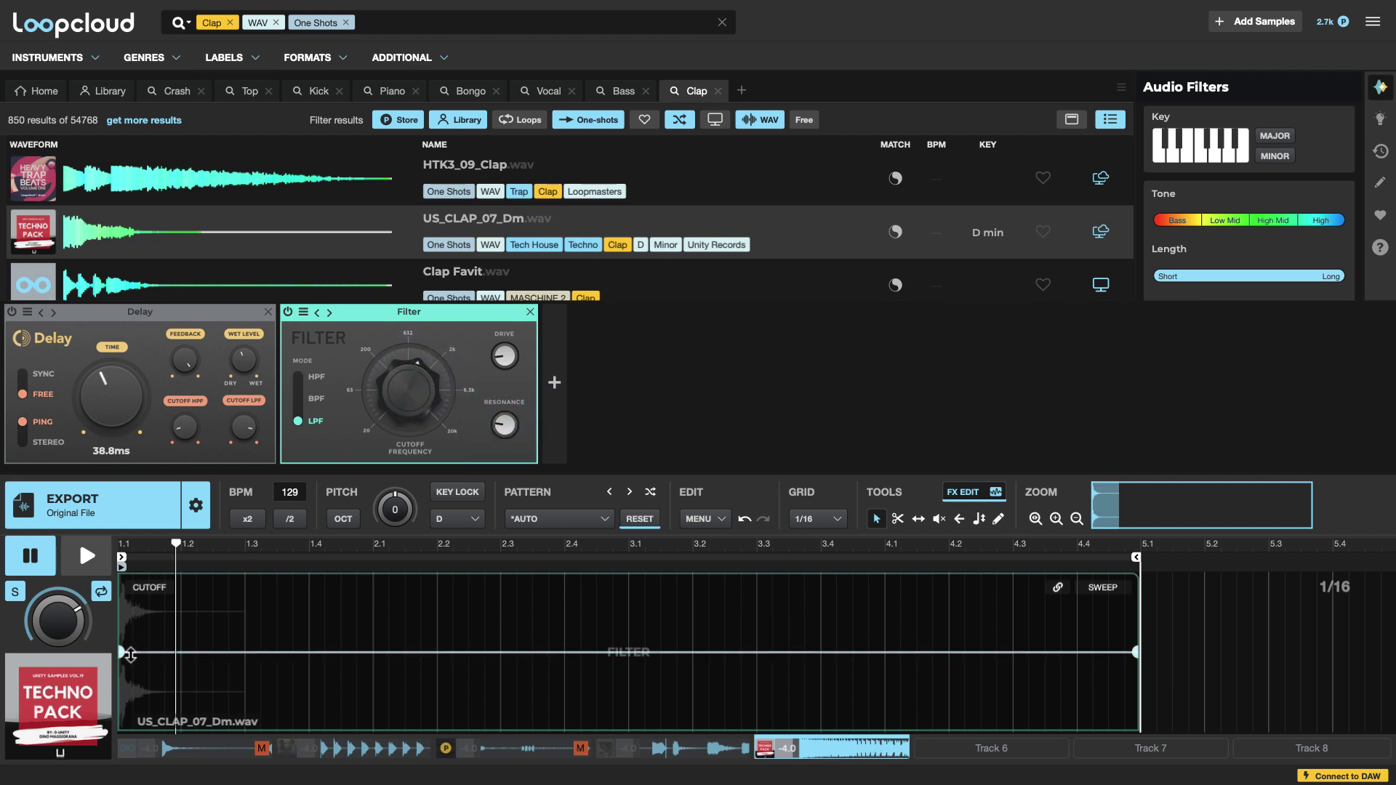
- Automate the filter cutoff to sweep down from high at the start to low at the end
{"action": "left_click_drag", "start_coordinate": [124, 652], "coordinate": [121, 626]}
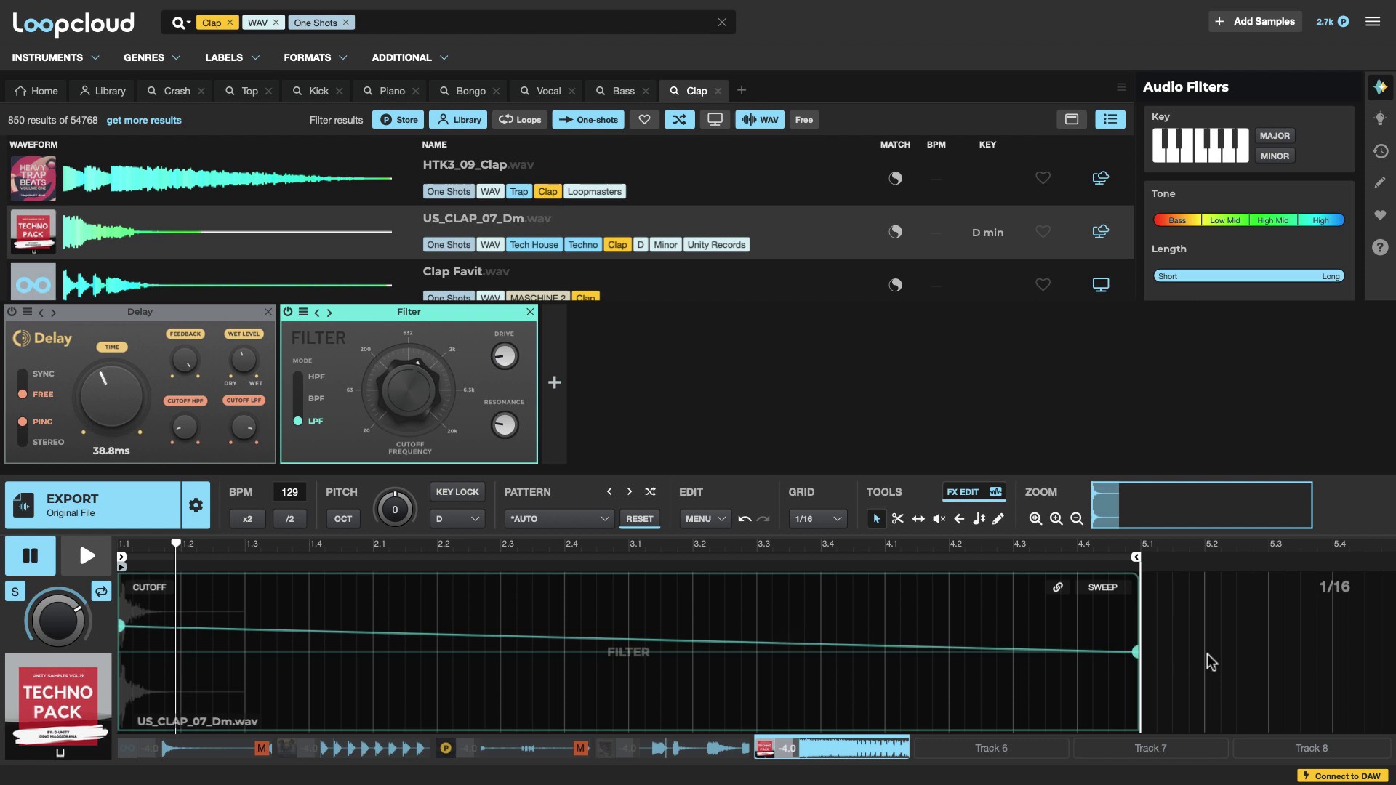
{"action": "left_click_drag", "start_coordinate": [1135, 652], "coordinate": [1138, 703]}
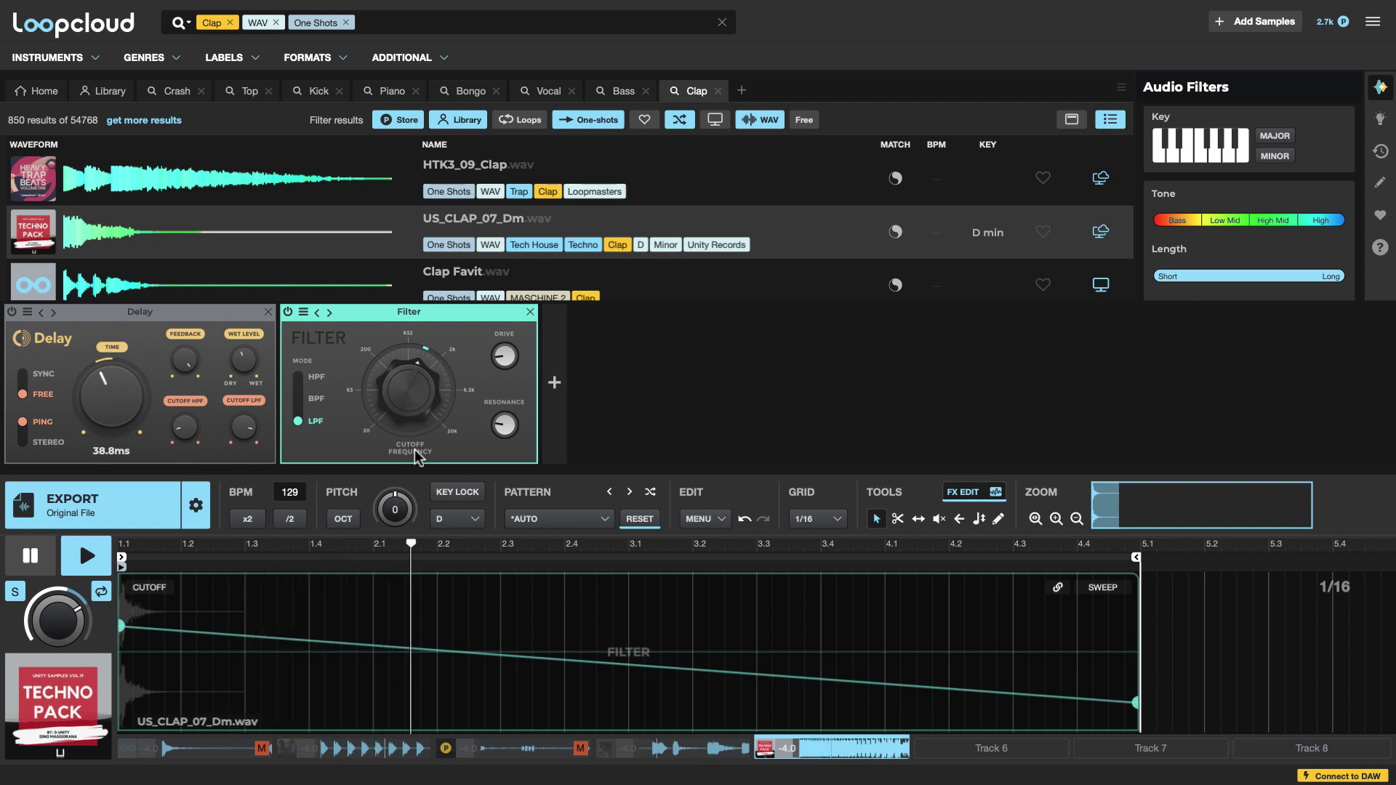
{"action": "key", "text": "space"}
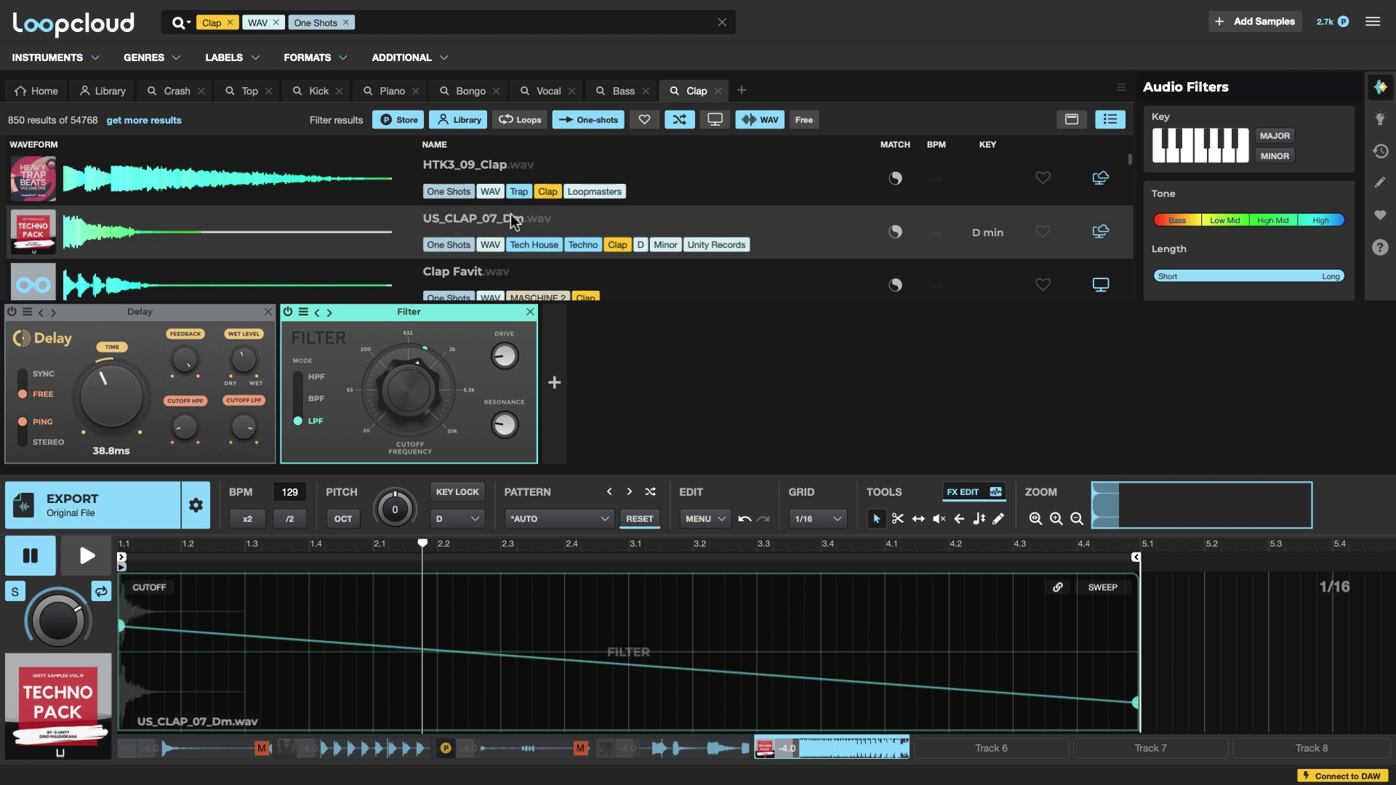
- Load Vocal Oaah from the Vocal one-shot results, reset away all effects, and zoom out the timeline
{"action": "scroll", "coordinate": [514, 220], "scroll_direction": "down", "scroll_amount": 3}
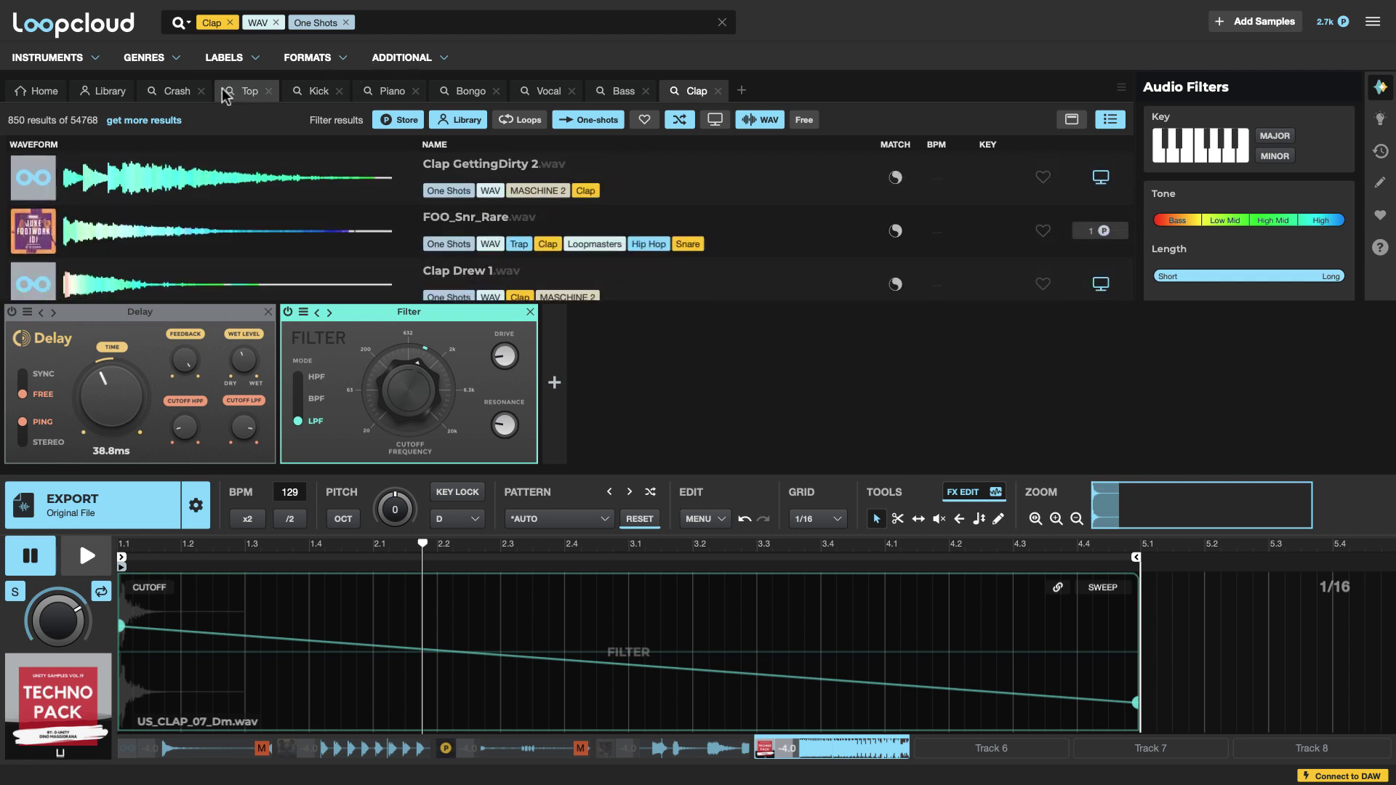
{"action": "left_click", "coordinate": [540, 96]}
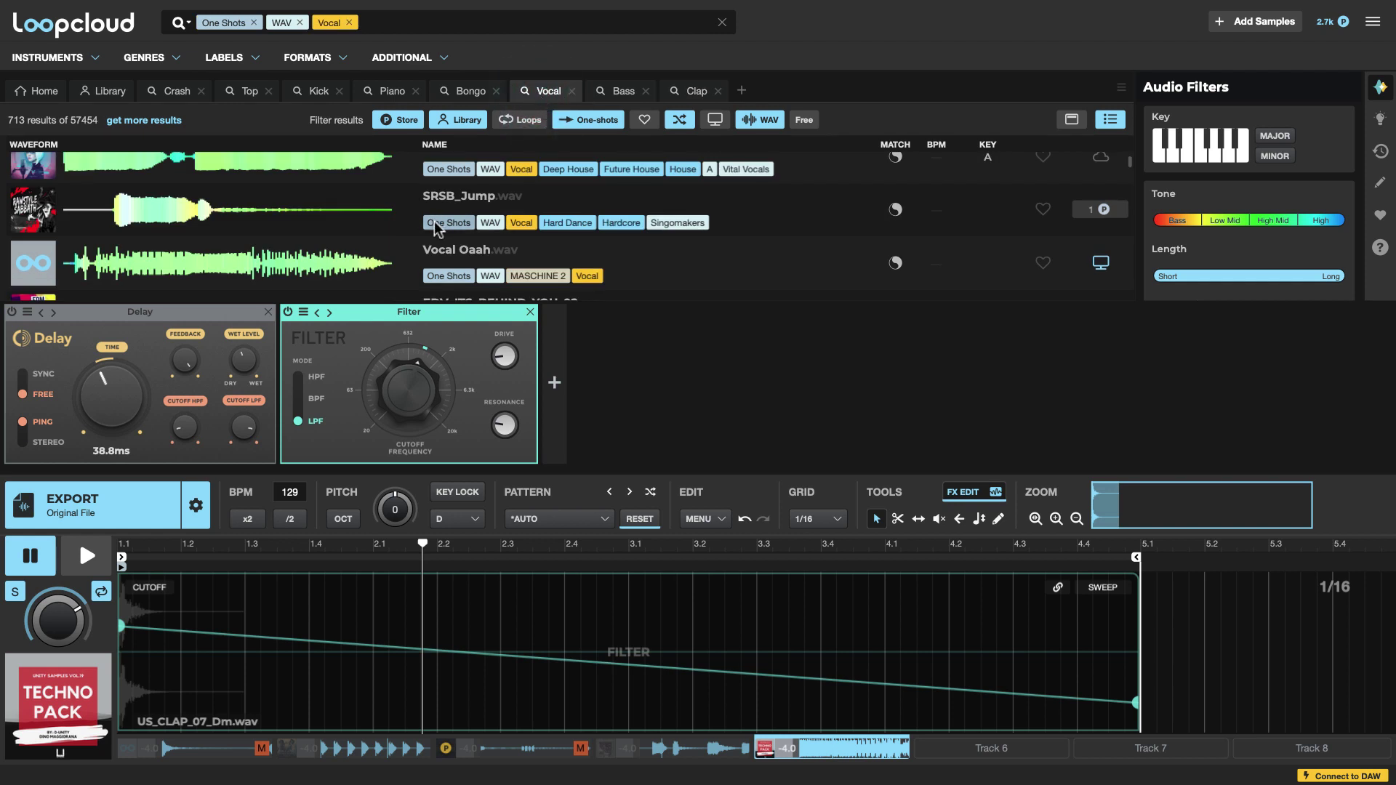
{"action": "left_click", "coordinate": [452, 253]}
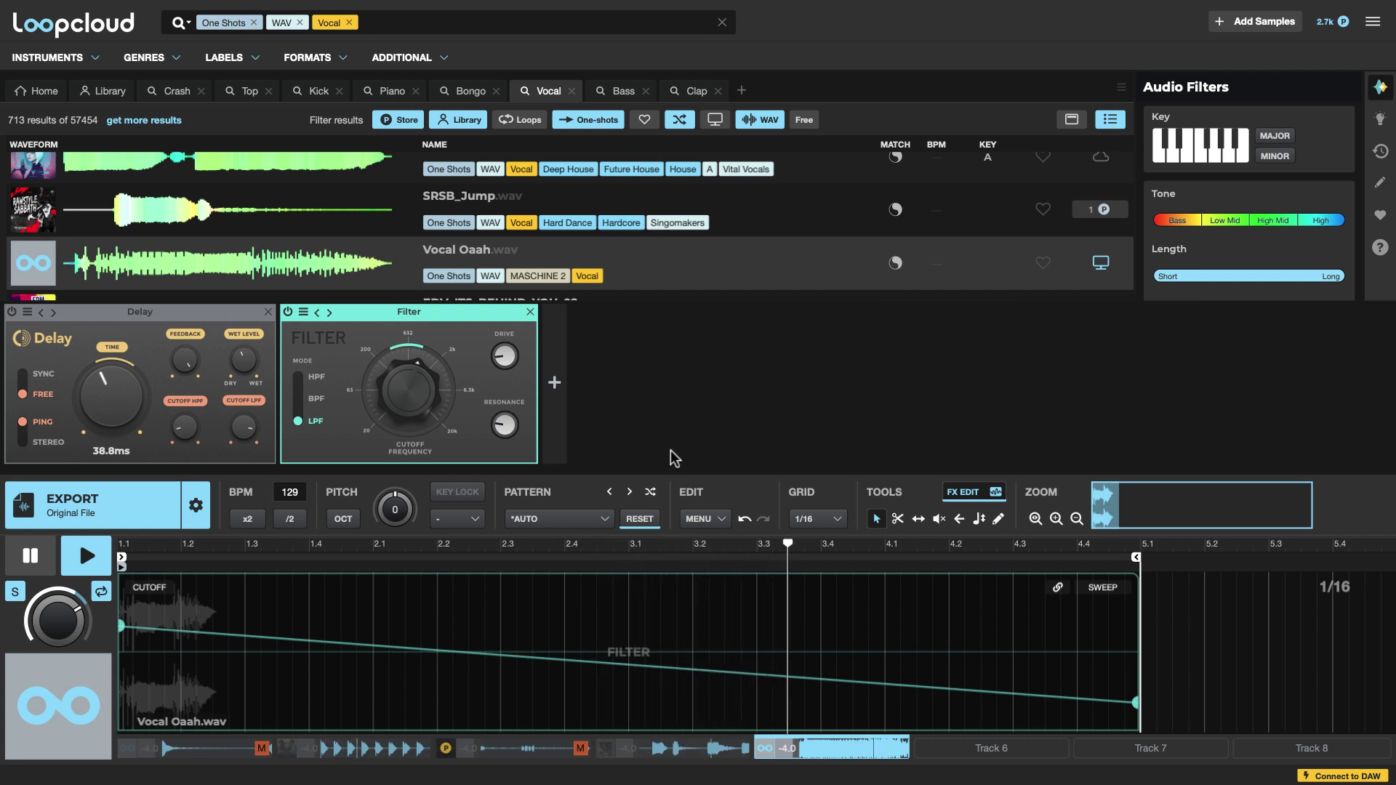
{"action": "key", "text": "space"}
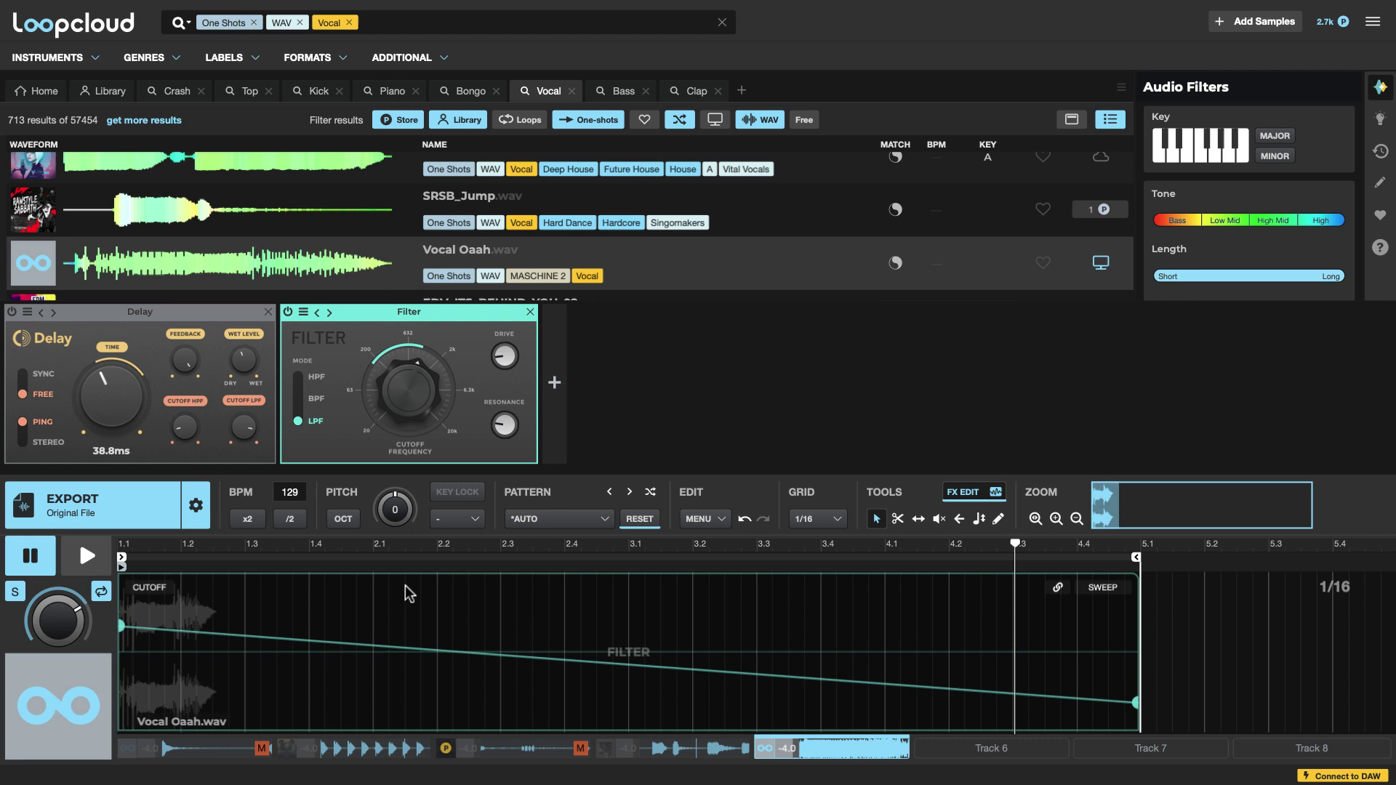
{"action": "left_click", "coordinate": [639, 520]}
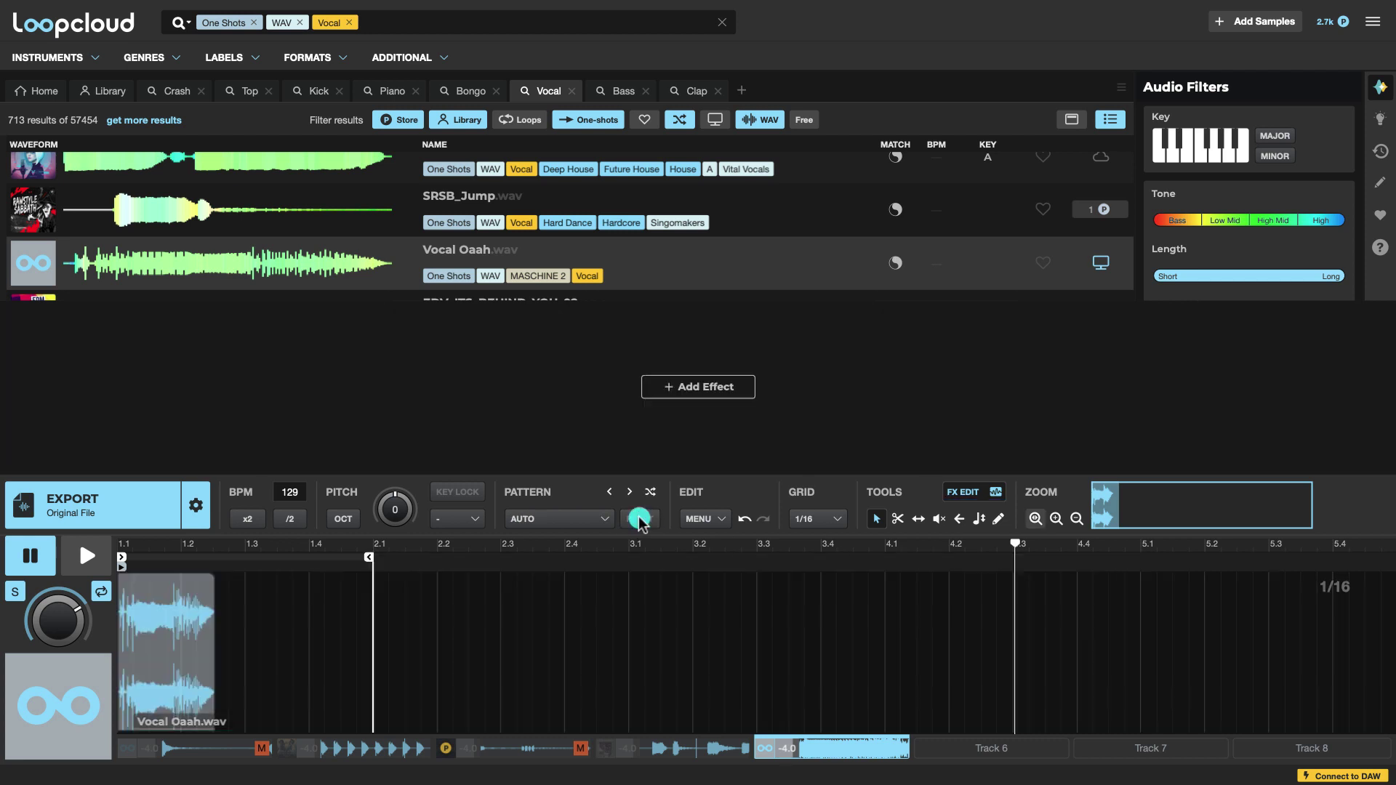
{"action": "left_click_drag", "start_coordinate": [564, 544], "coordinate": [560, 502]}
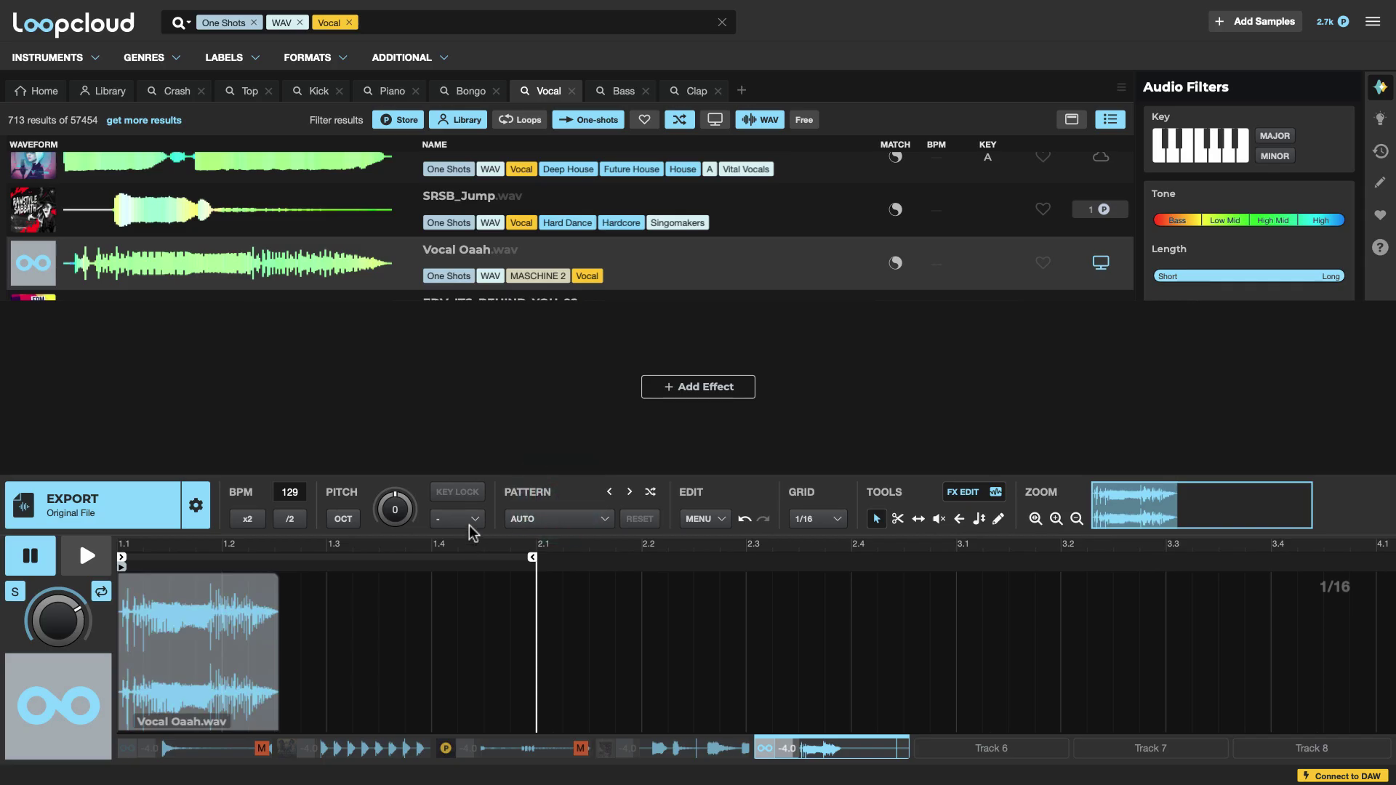